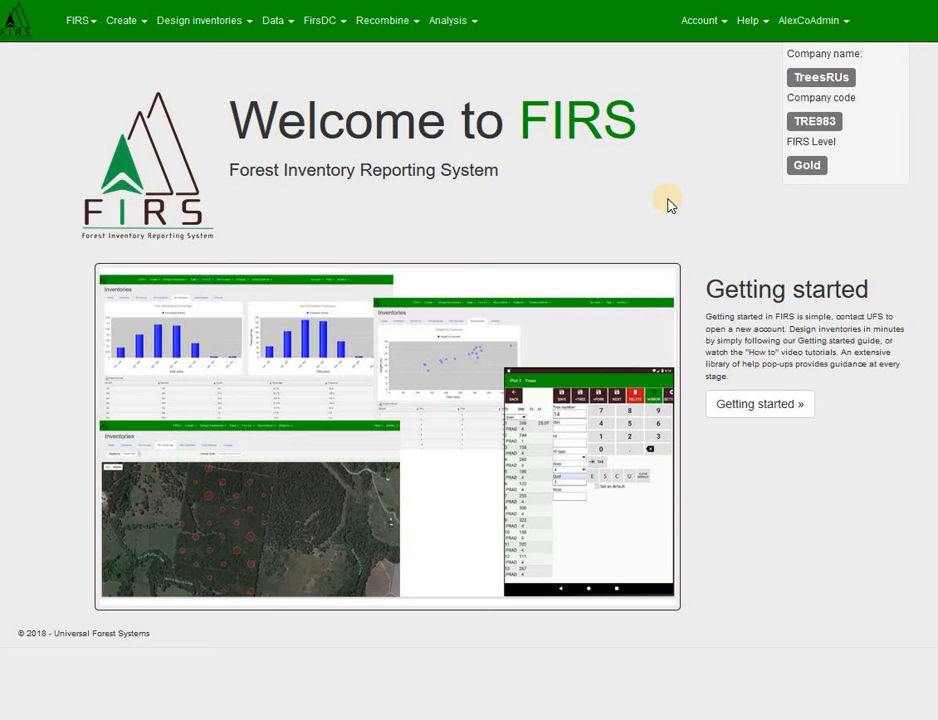
Step: Start a new grade matrix set and name it EucPlantationClf
click(130, 32)
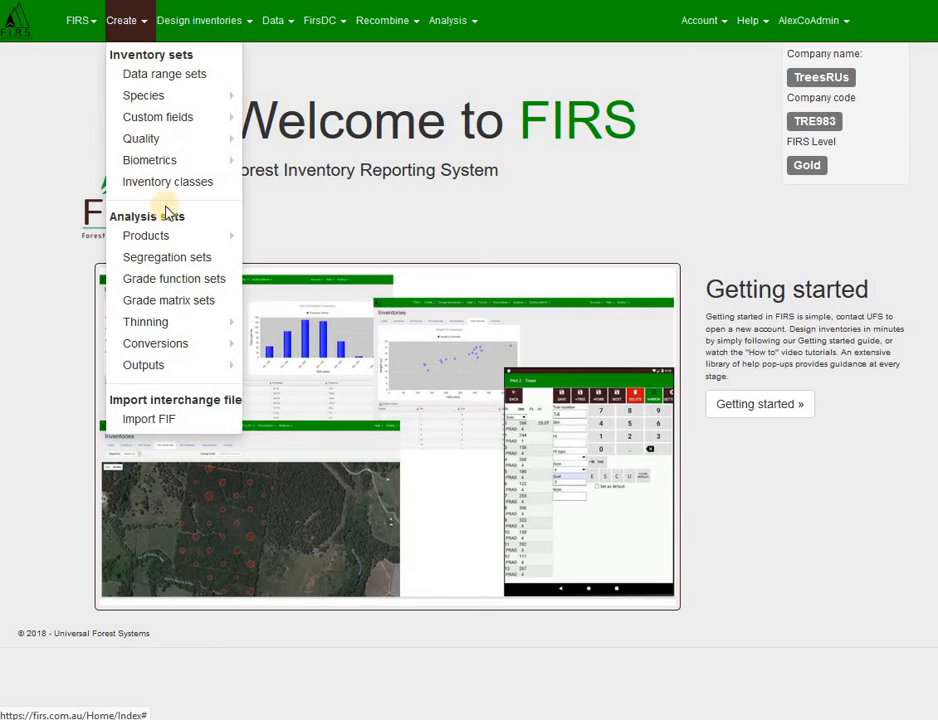
click(170, 302)
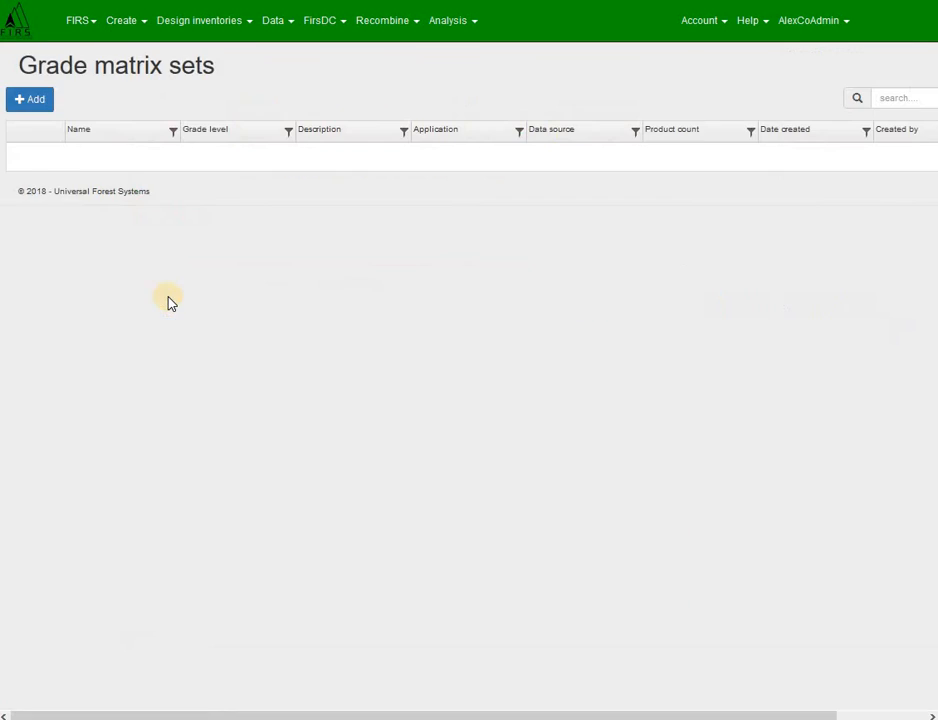
click(26, 103)
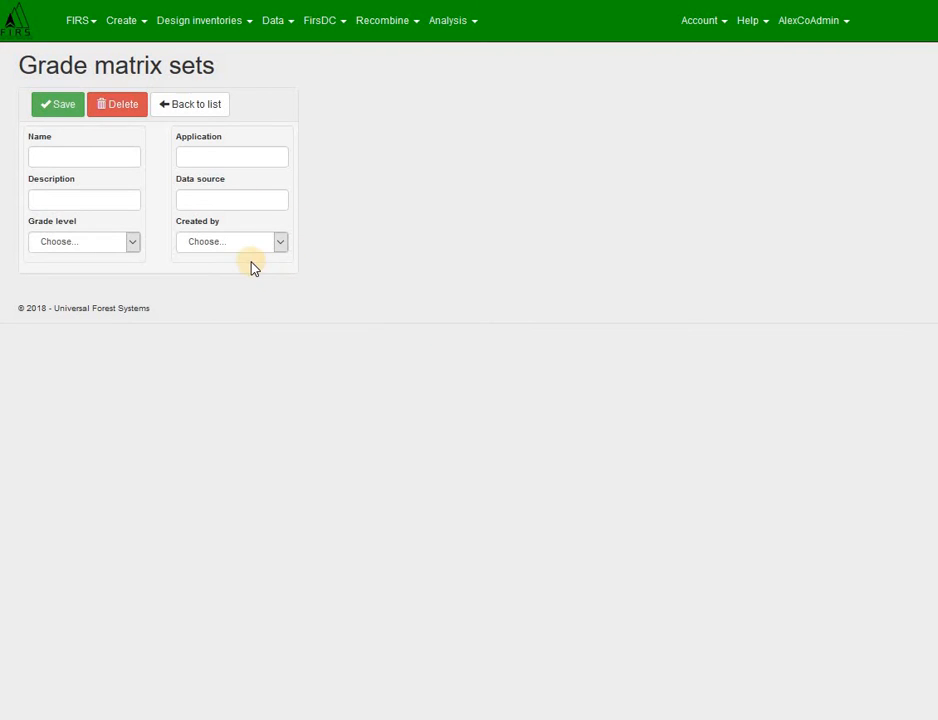
click(68, 155)
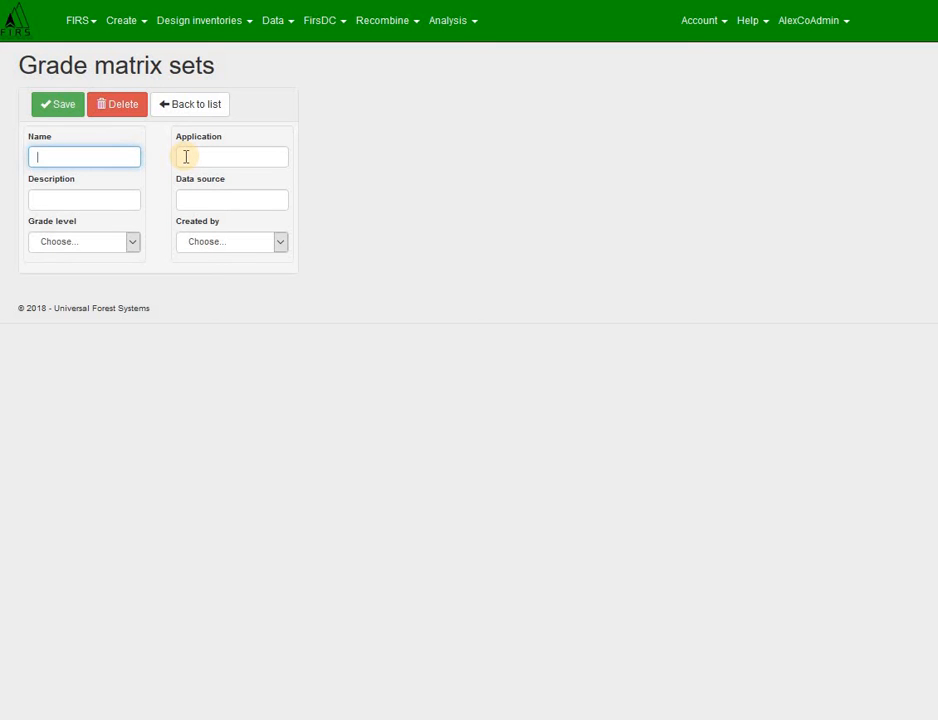
text(EucPlantationClf)
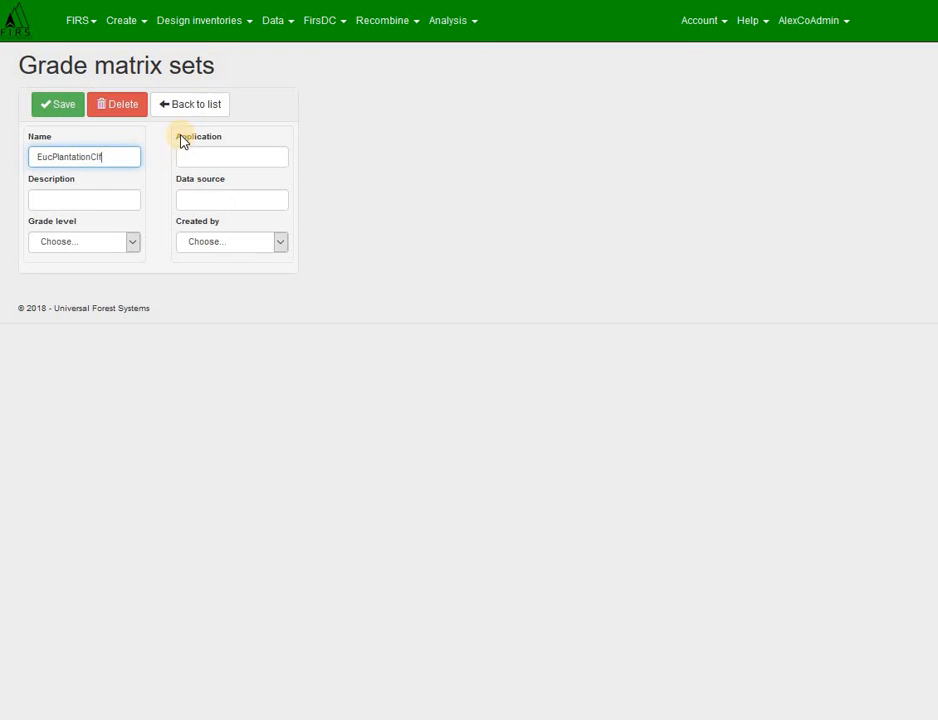
Step: Describe the grade matrix set as "Broad Euc plantation recovery"
click(71, 192)
text(Br)
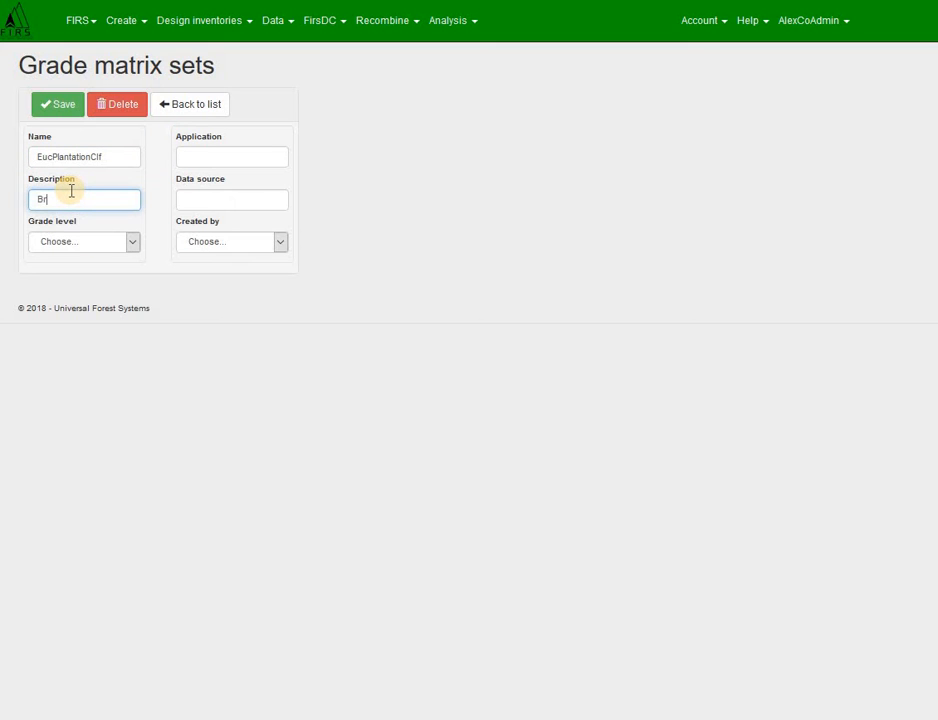
text(oad Euc plantation recovery)
Step: Set the application to "Any Euc plantation" and the data source to "Strategic outcomes from 2006 thru 2012"
click(222, 154)
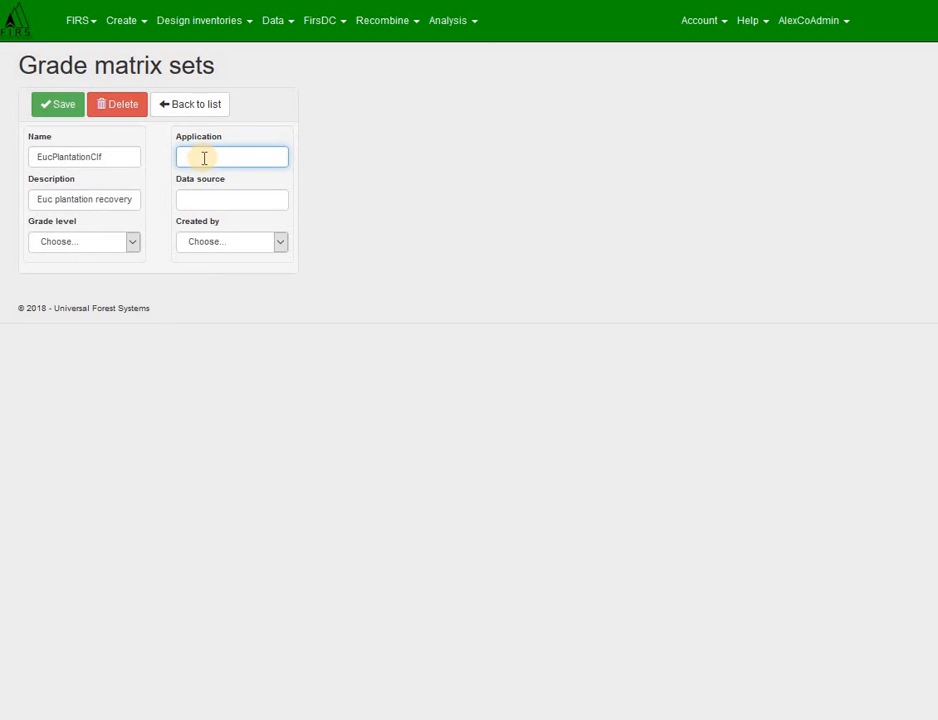
text(Any Euc plantation)
click(219, 205)
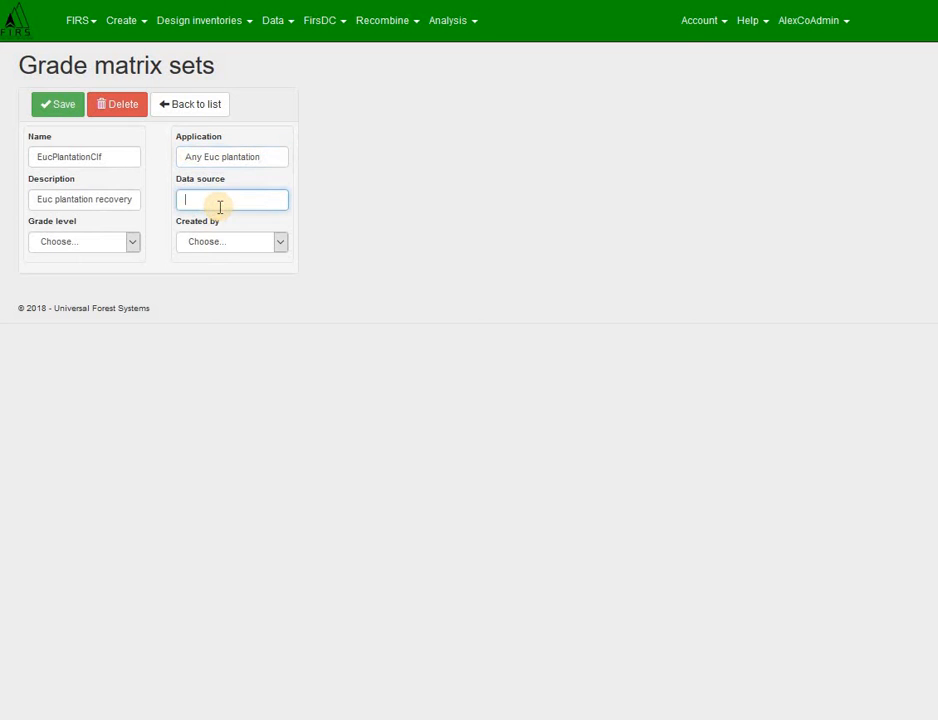
text(Strate)
text(gic outcom)
text(es from 2)
text(006 thr)
text(u 2012)
Step: Set the grade level to Stand, choose the person who created the set, and save it
click(134, 244)
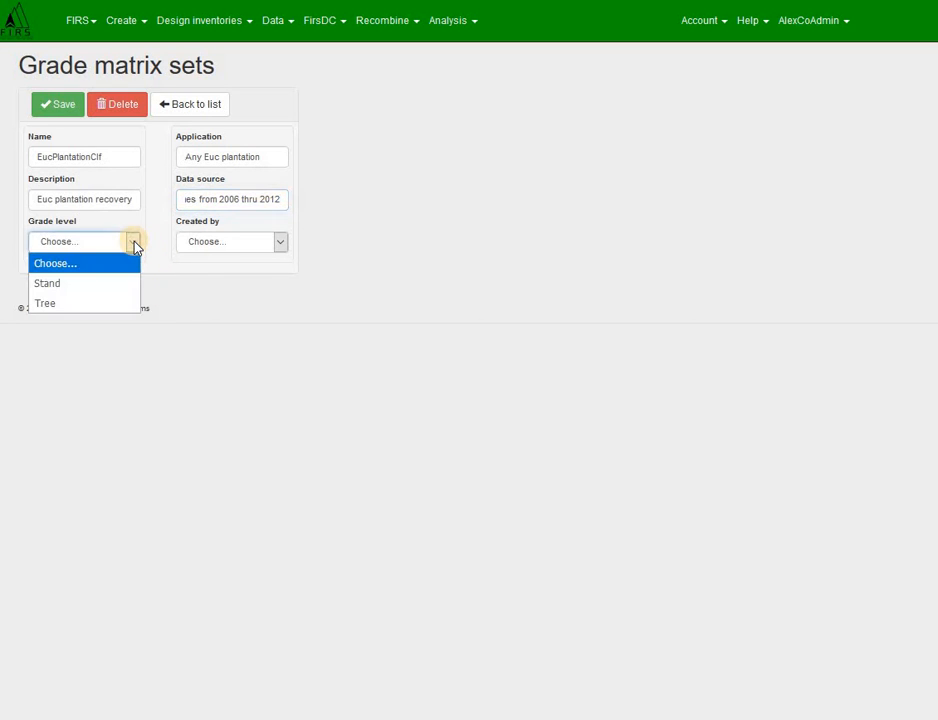
click(62, 286)
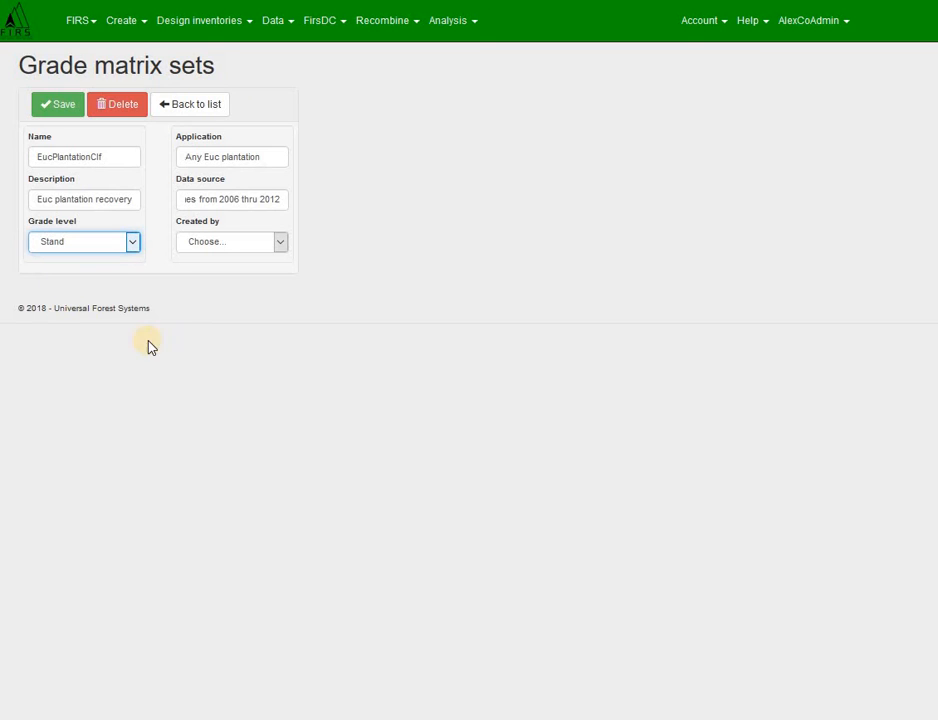
click(282, 248)
click(234, 305)
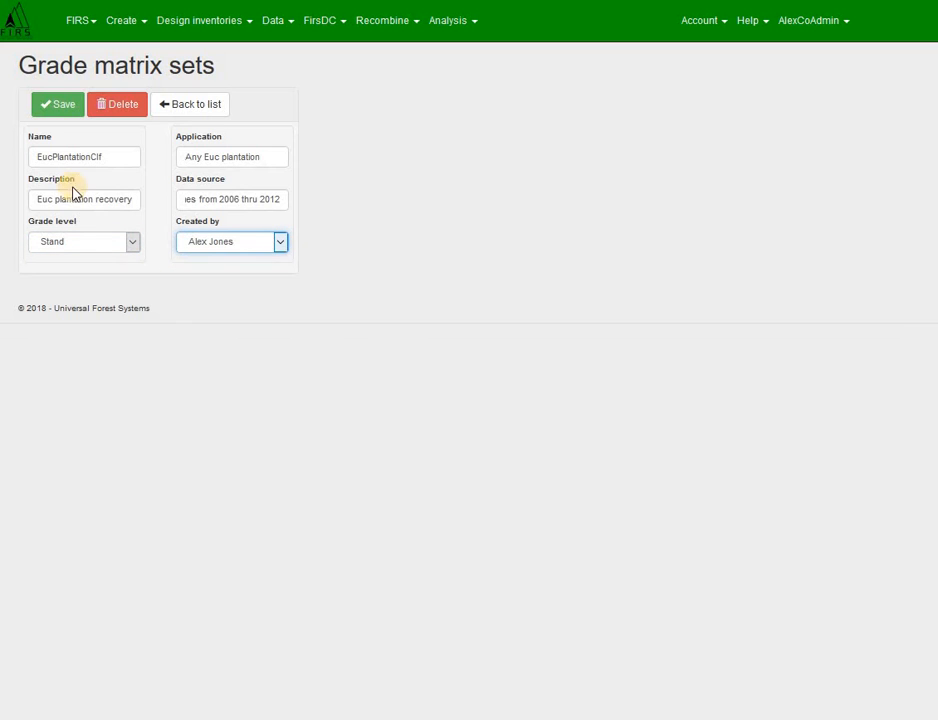
click(60, 105)
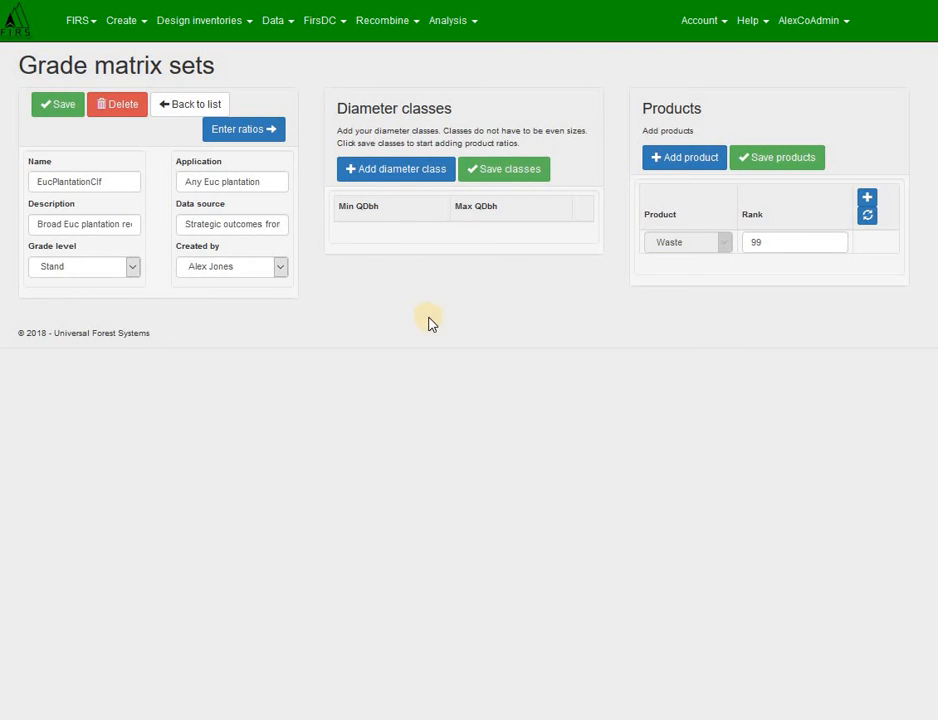
Step: Add two QDbh diameter classes covering 0 to 100 and 100 to 200
click(398, 174)
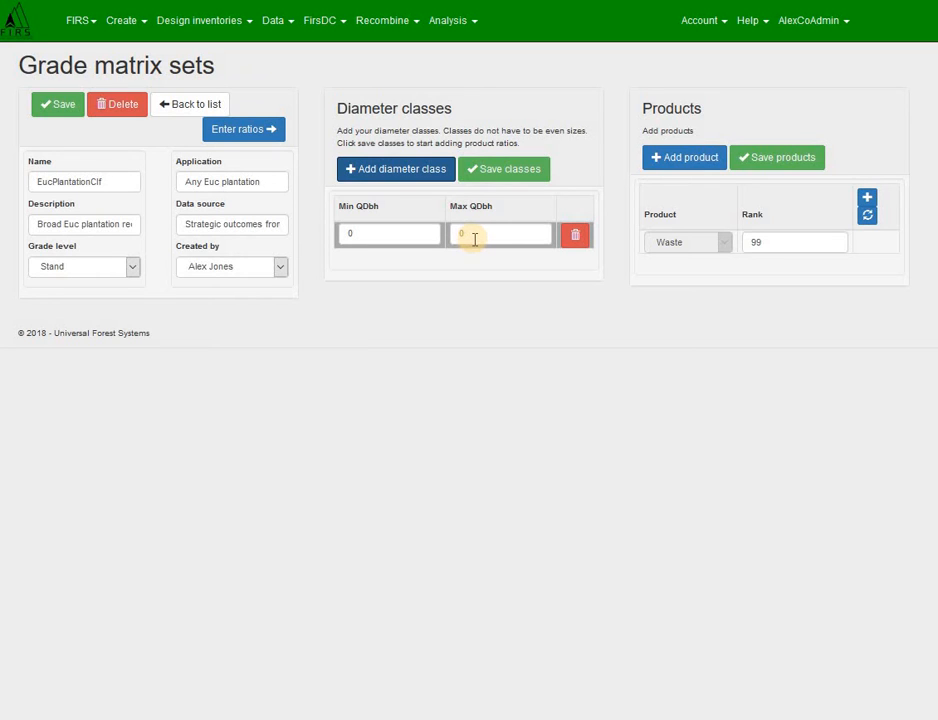
drag(473, 239, 450, 237)
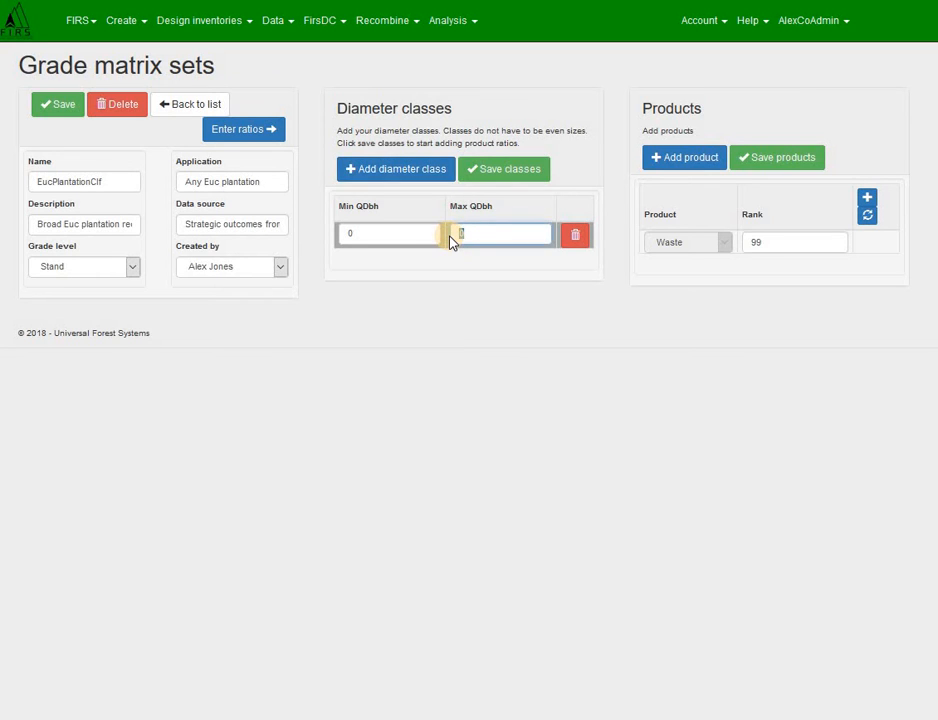
text(100)
click(394, 175)
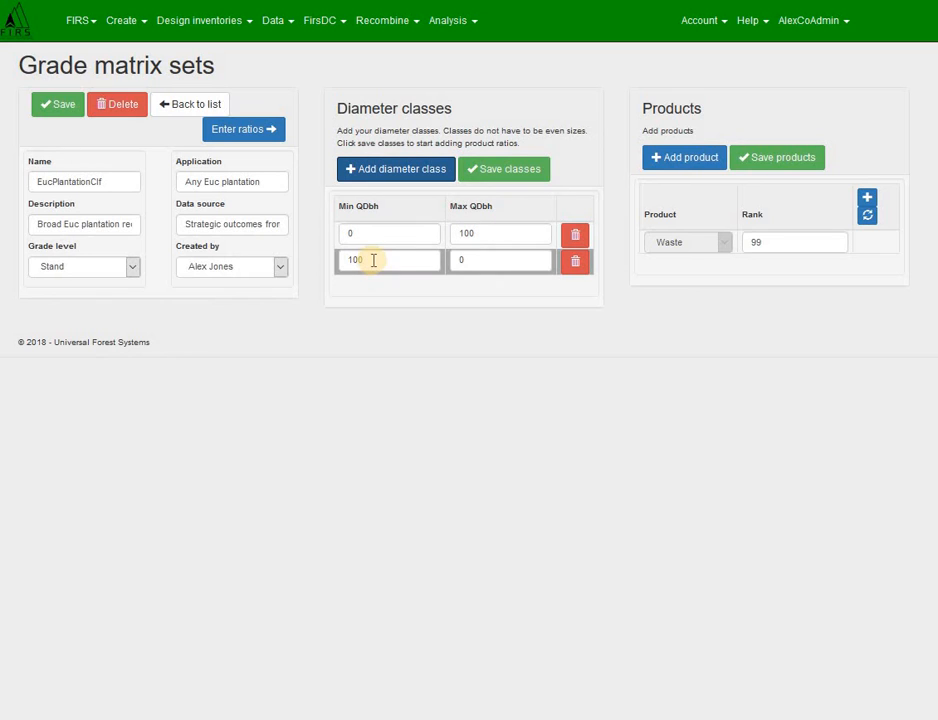
double_click(443, 260)
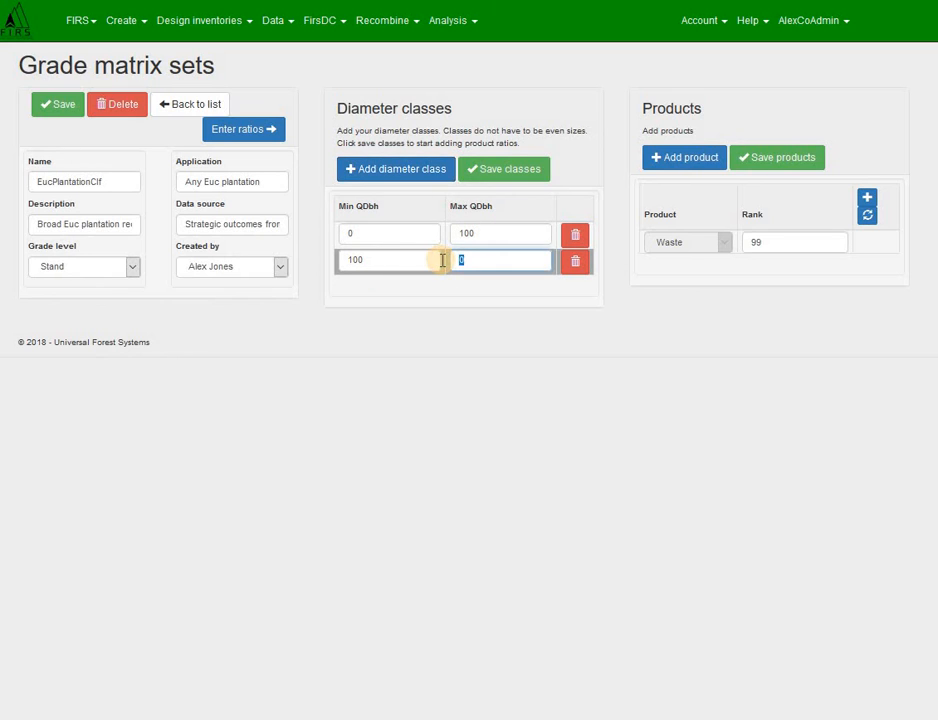
text(200)
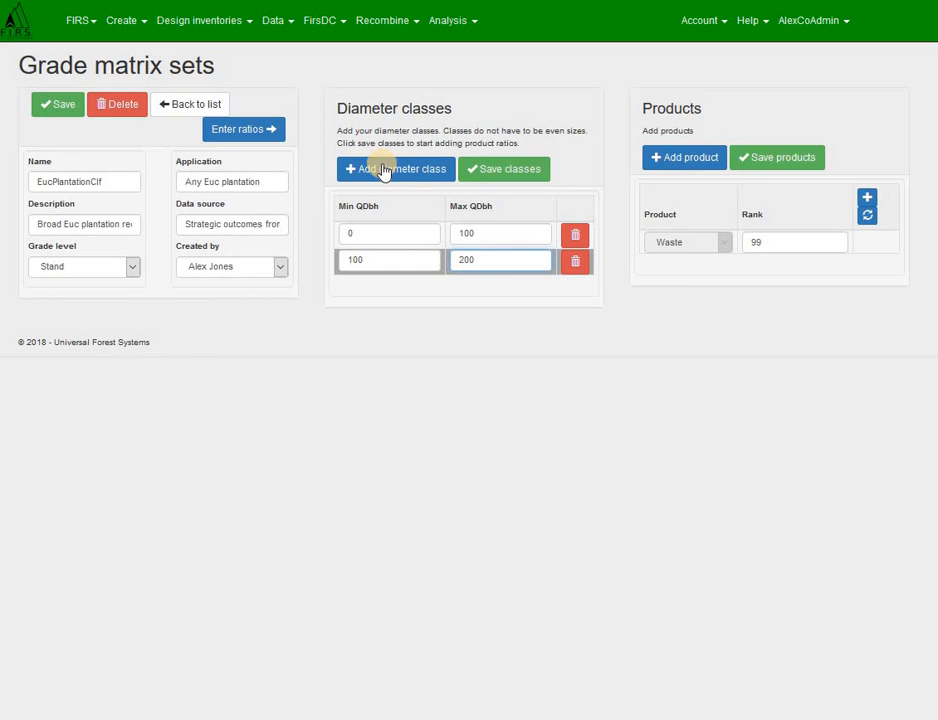
Step: Add two more QDbh diameter classes covering 200 to 300 and 300 to 500
click(384, 170)
double_click(436, 281)
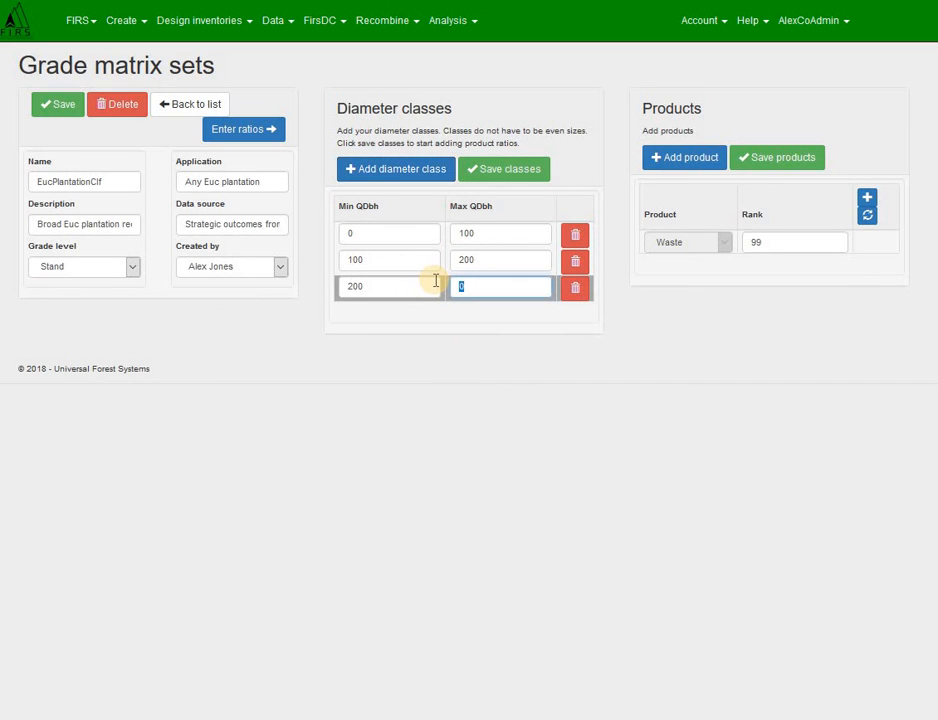
text(300)
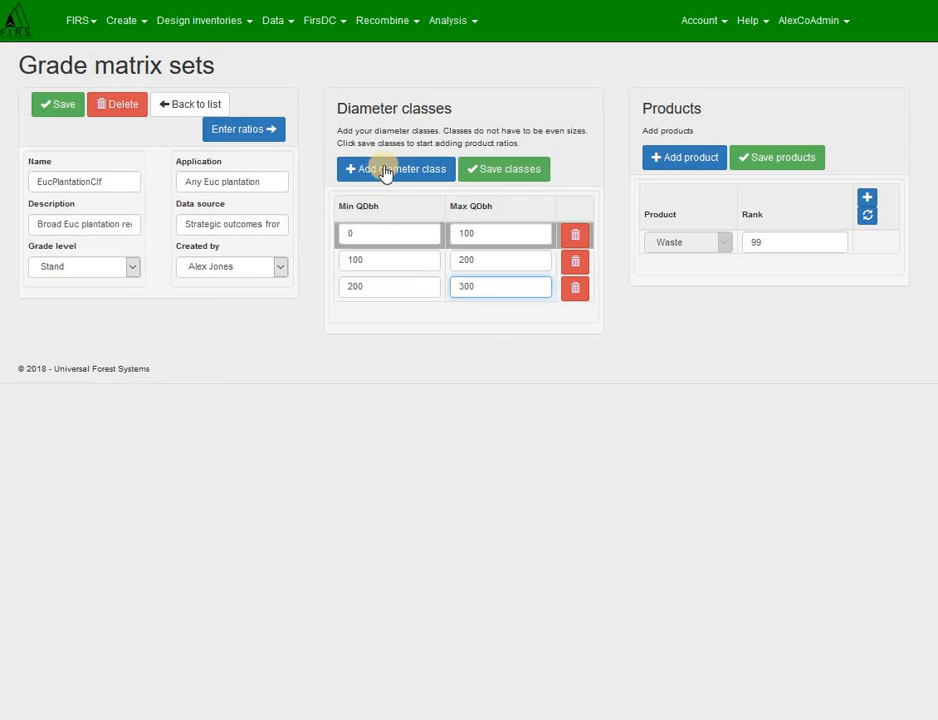
click(384, 170)
double_click(441, 314)
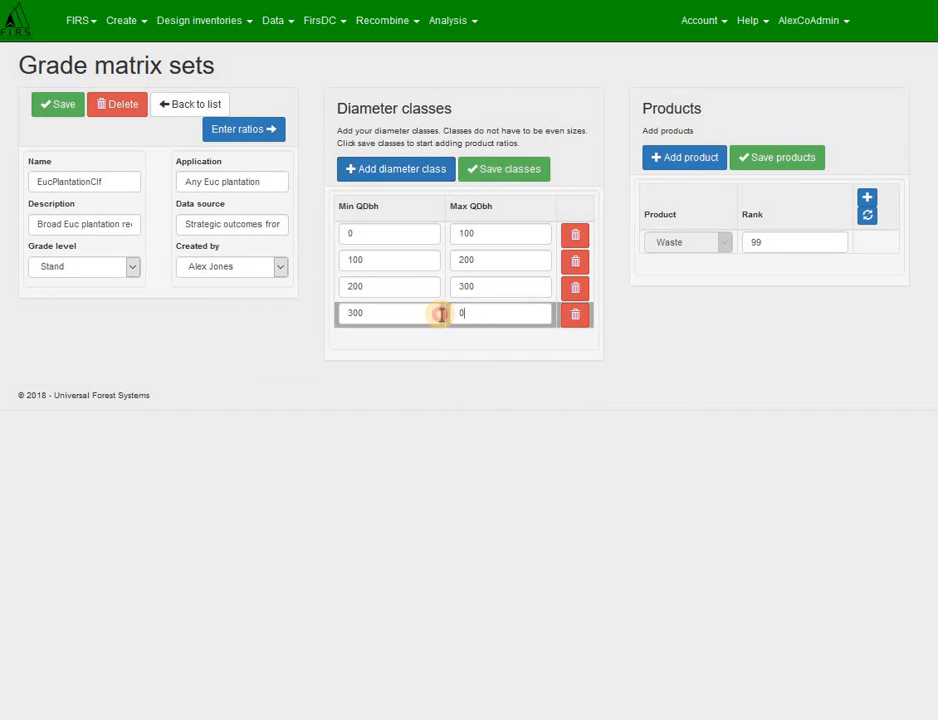
text(500)
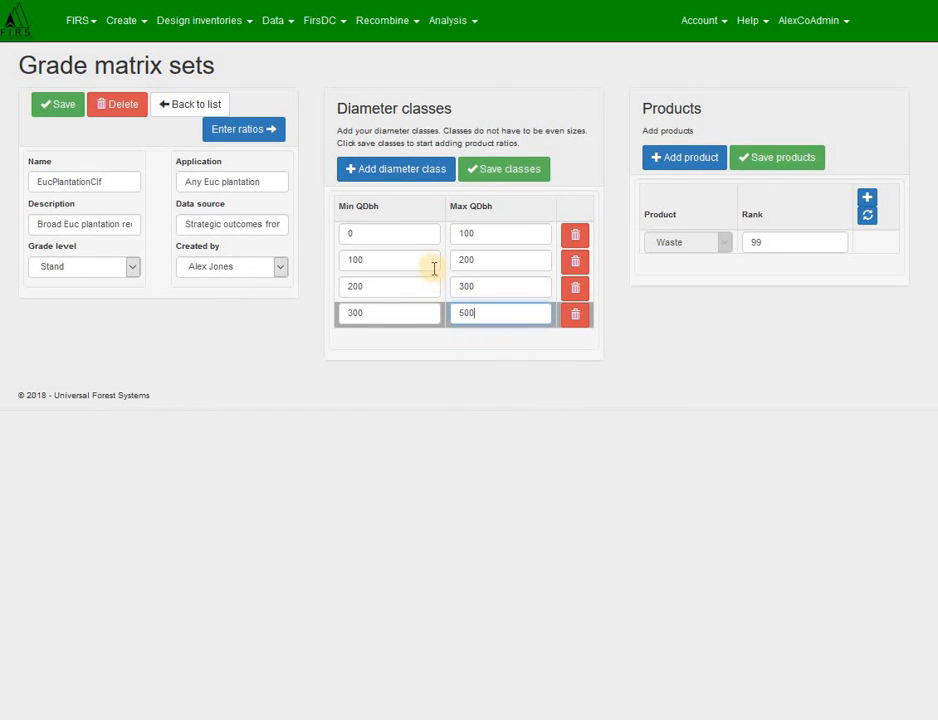
Step: Add a final diameter class from 500 to 999 and save the classes
click(420, 170)
double_click(469, 339)
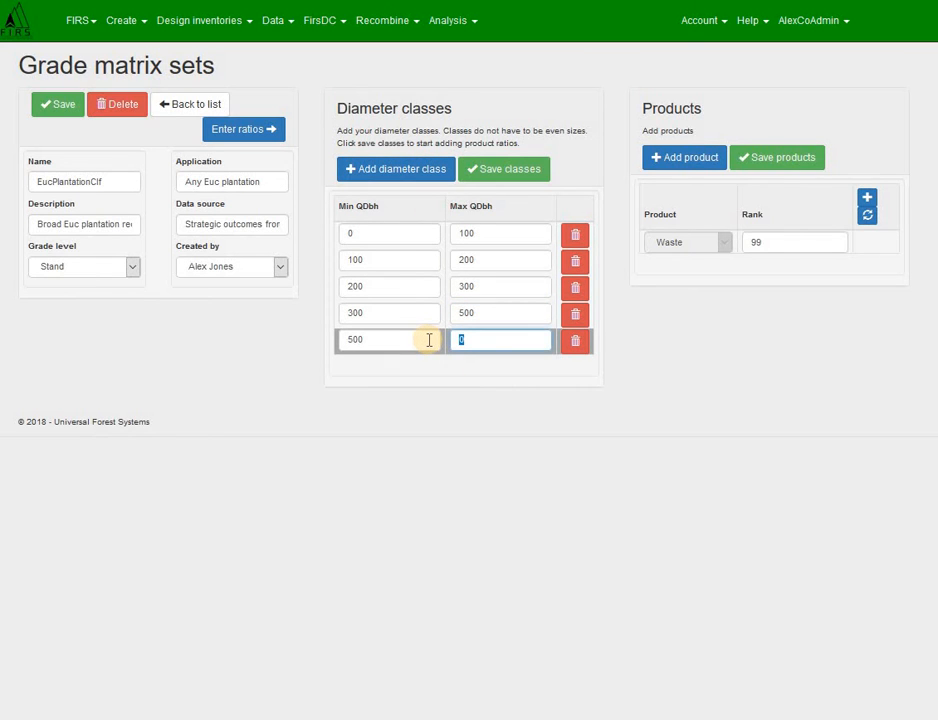
text(999)
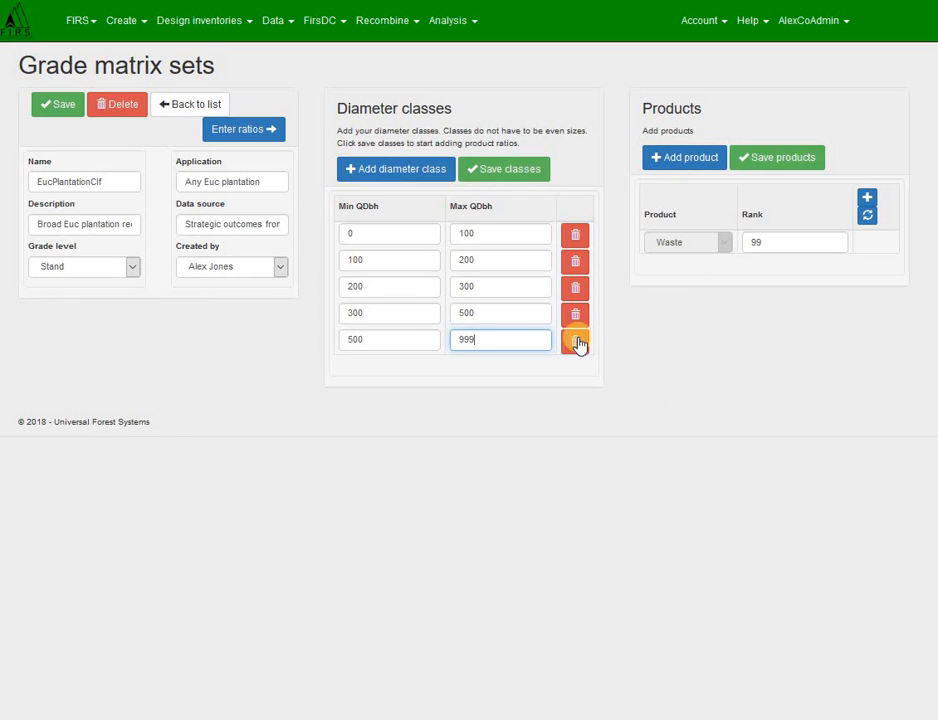
click(509, 172)
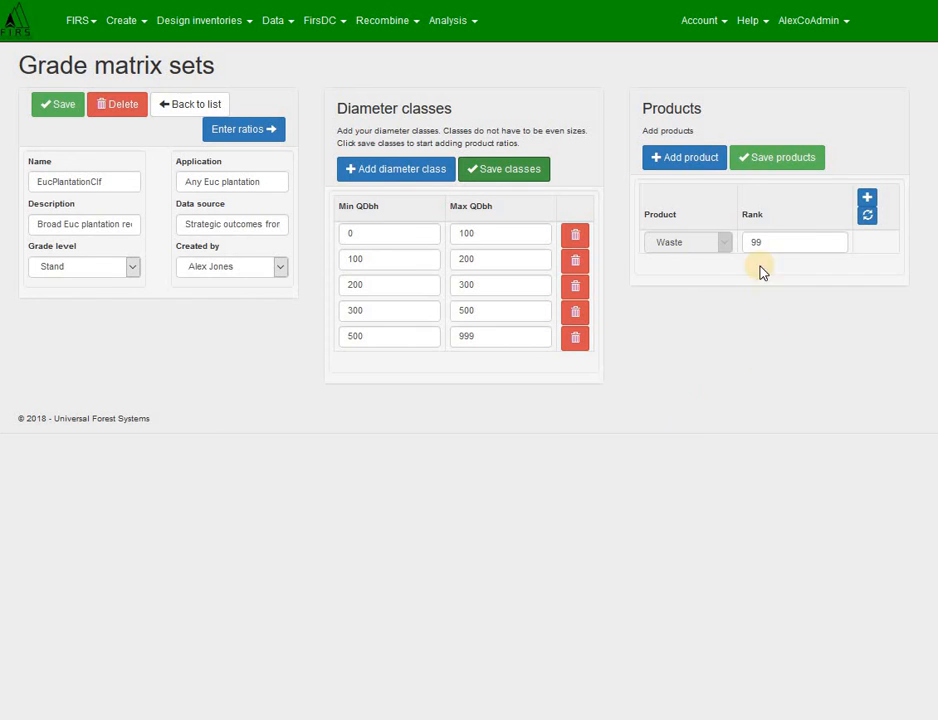
Step: Refresh the product list and add the EucSawlog and EucPulp_80 products to the grade matrix set
click(866, 214)
click(680, 160)
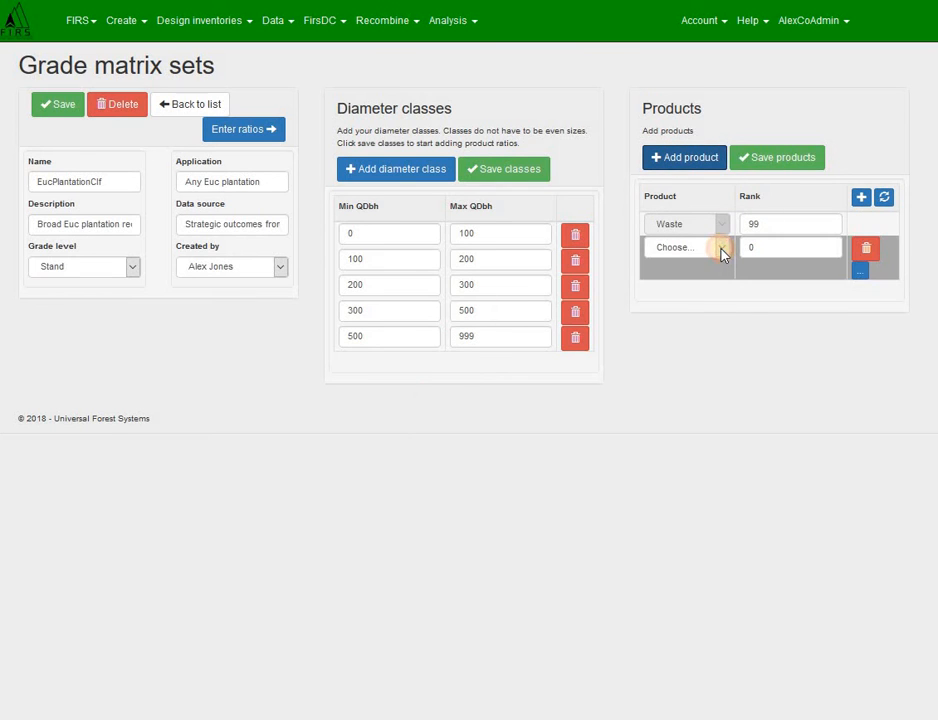
click(722, 250)
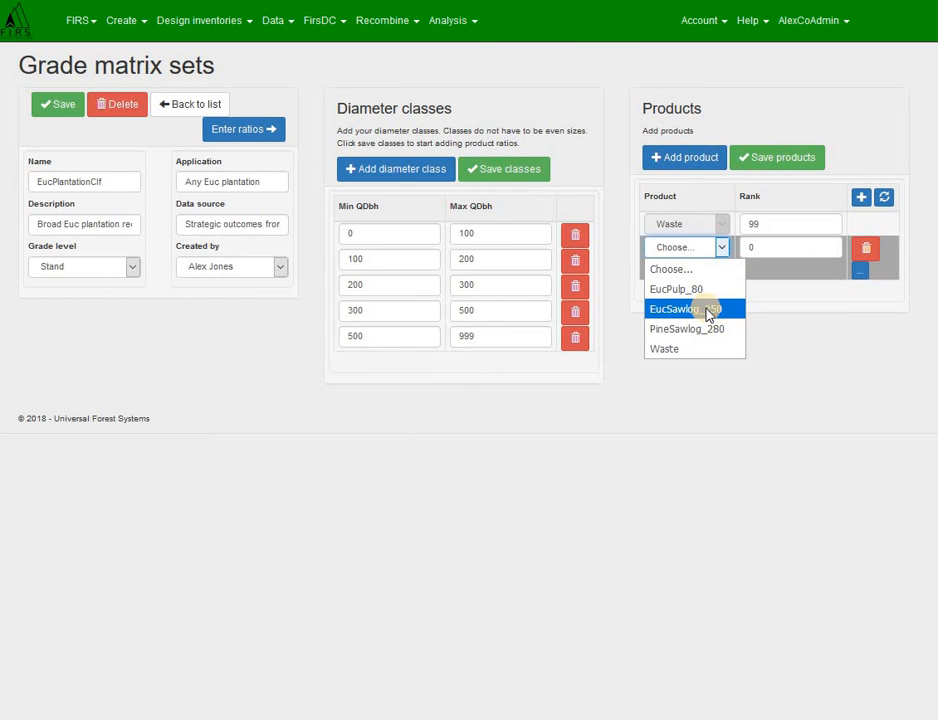
click(708, 312)
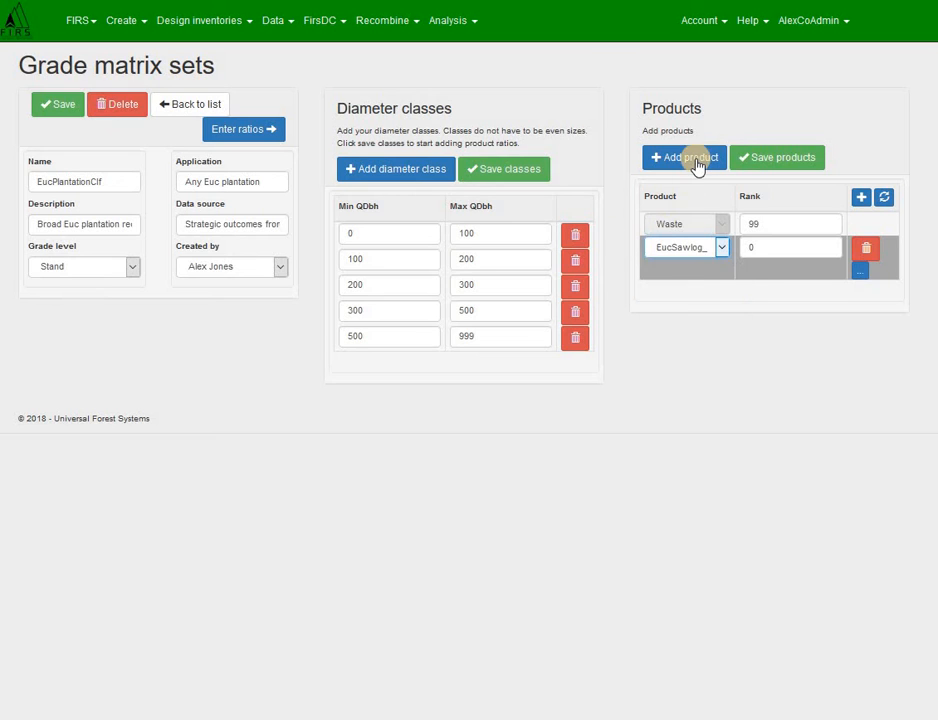
click(705, 158)
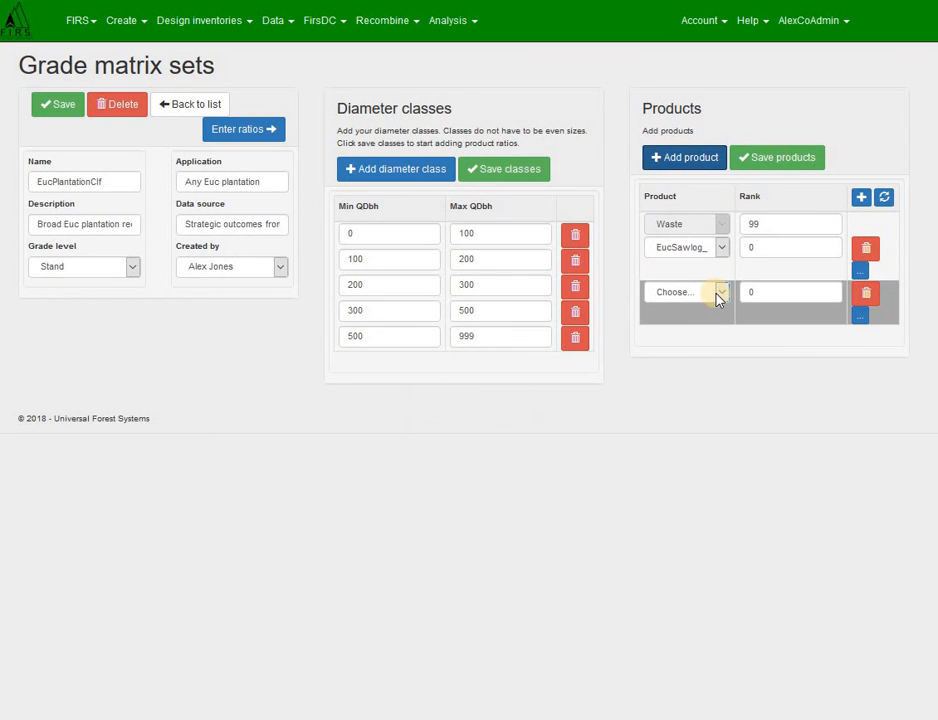
click(718, 292)
click(688, 334)
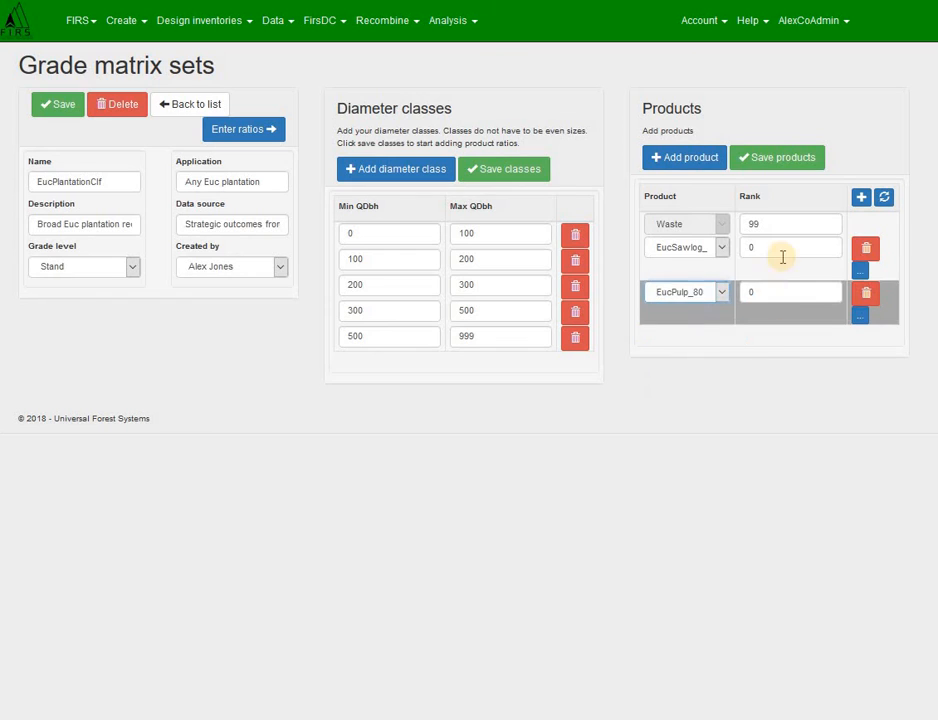
Step: Rank EucSawlog 1, EucPulp_80 2 and Waste 3, and save the products
drag(774, 247, 715, 246)
text(1)
drag(773, 293, 718, 292)
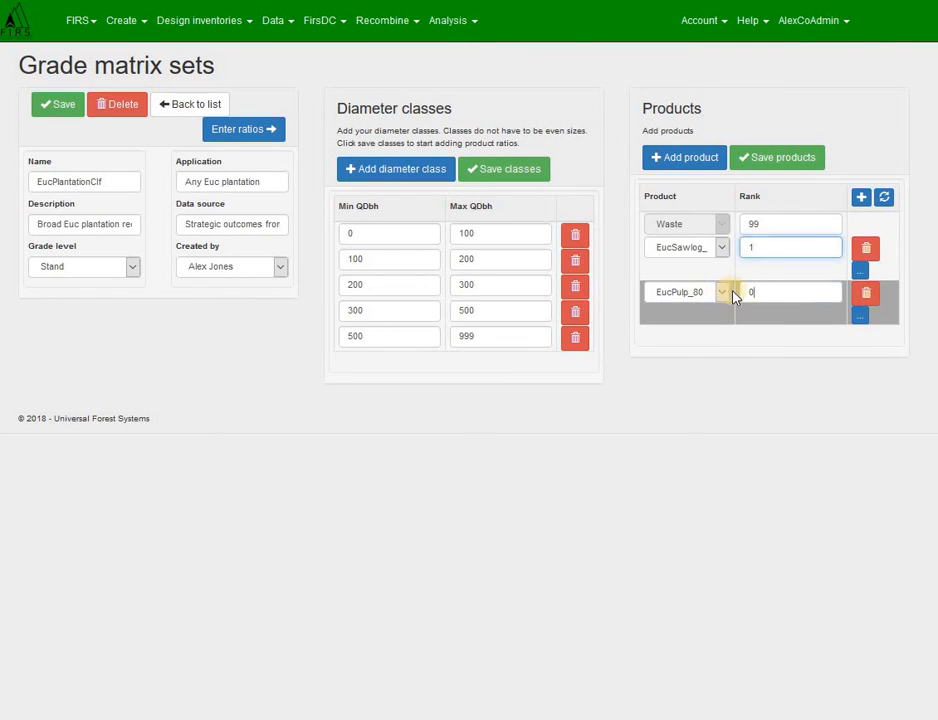
text(2)
drag(767, 223, 719, 218)
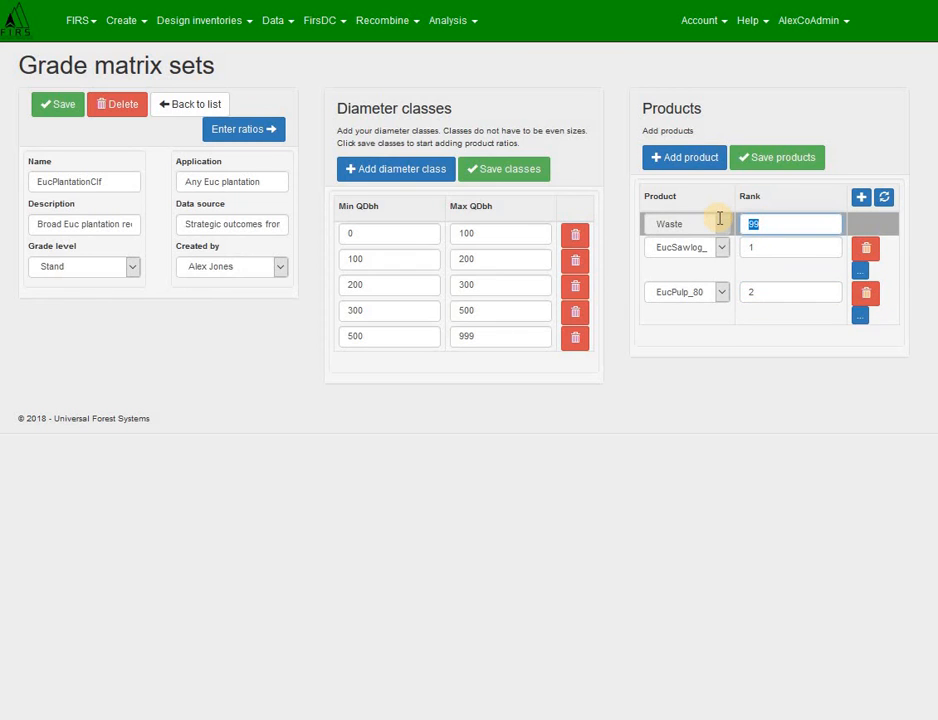
text(3)
click(777, 244)
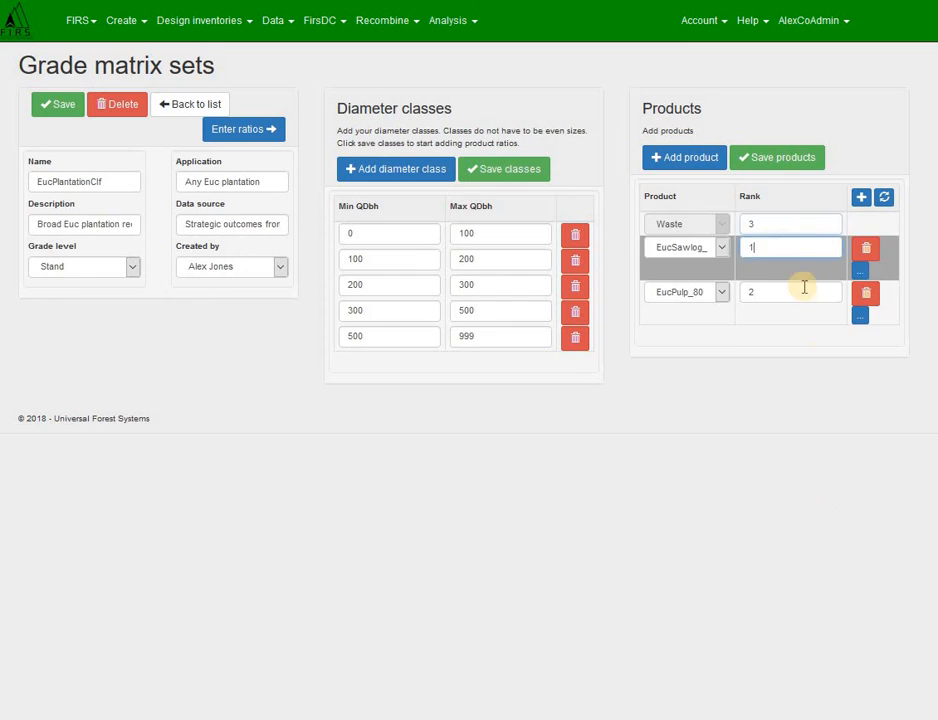
click(797, 155)
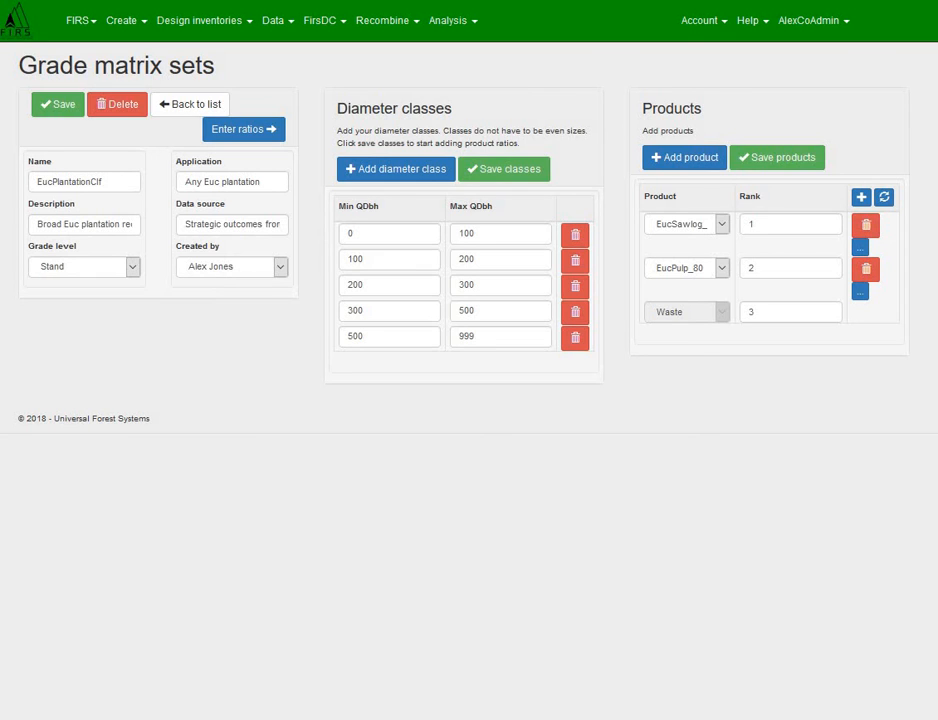
Step: Open the product ratios and set the 0–100 mm class to EucPulp_80 0.3 and Waste 0.7
click(255, 133)
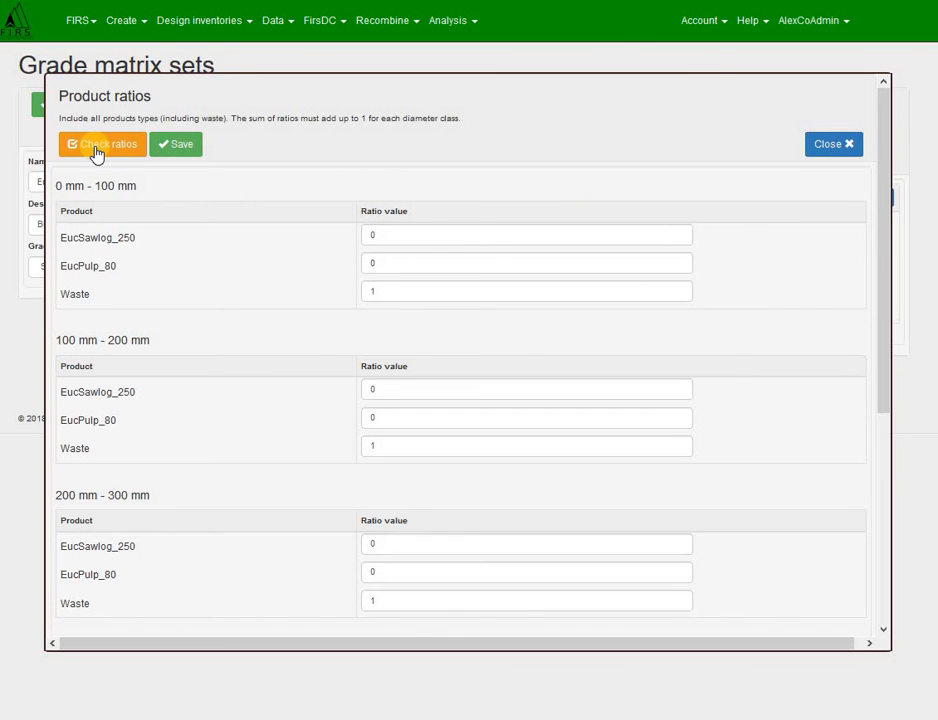
click(378, 262)
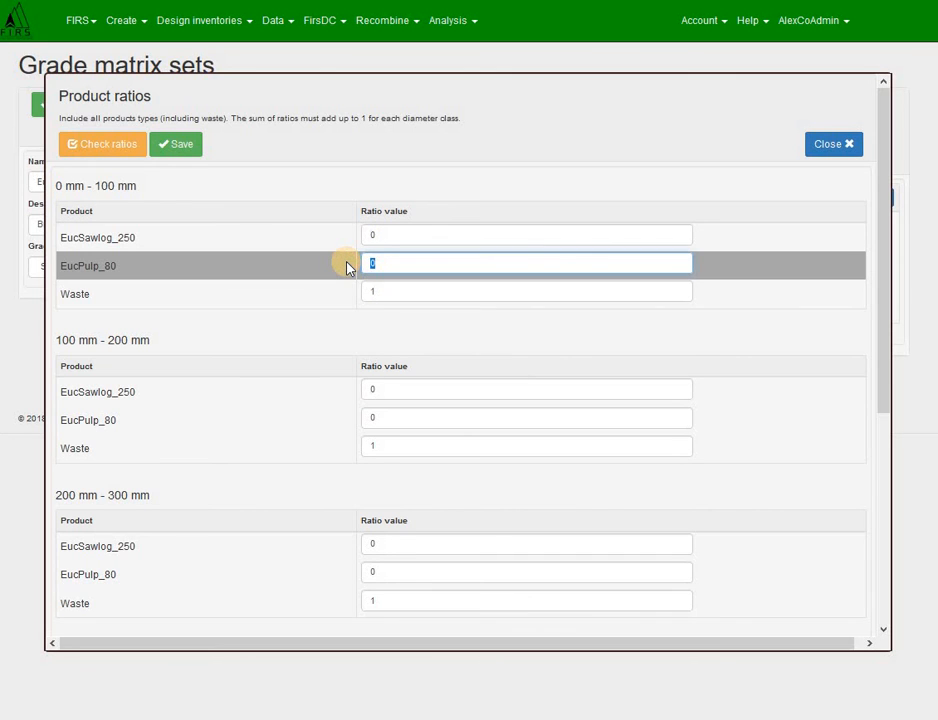
text(.2)
click(378, 292)
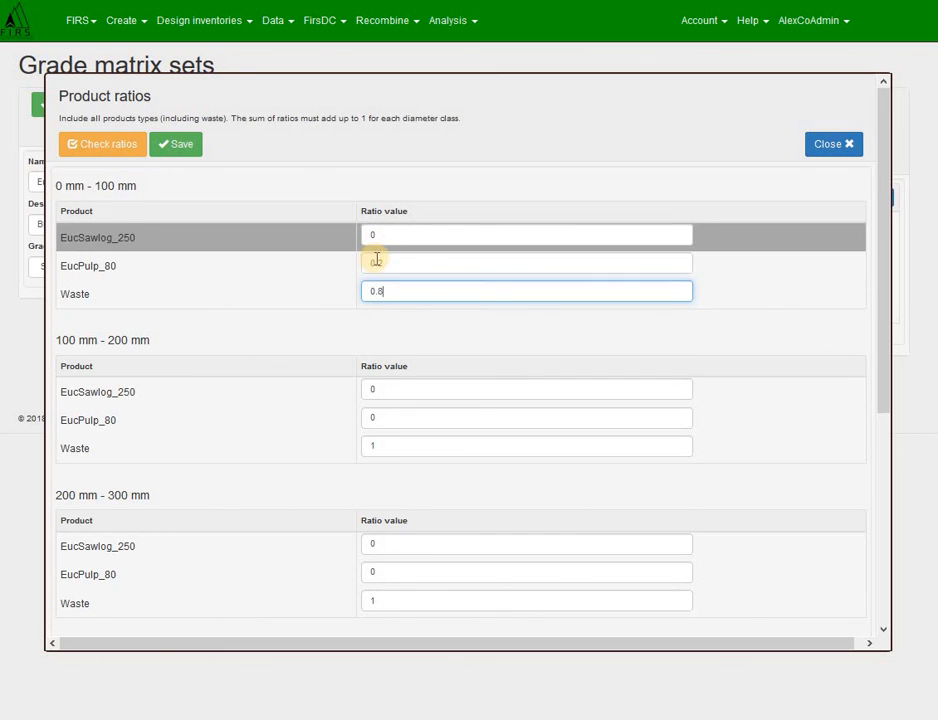
drag(376, 260, 387, 292)
text(3)
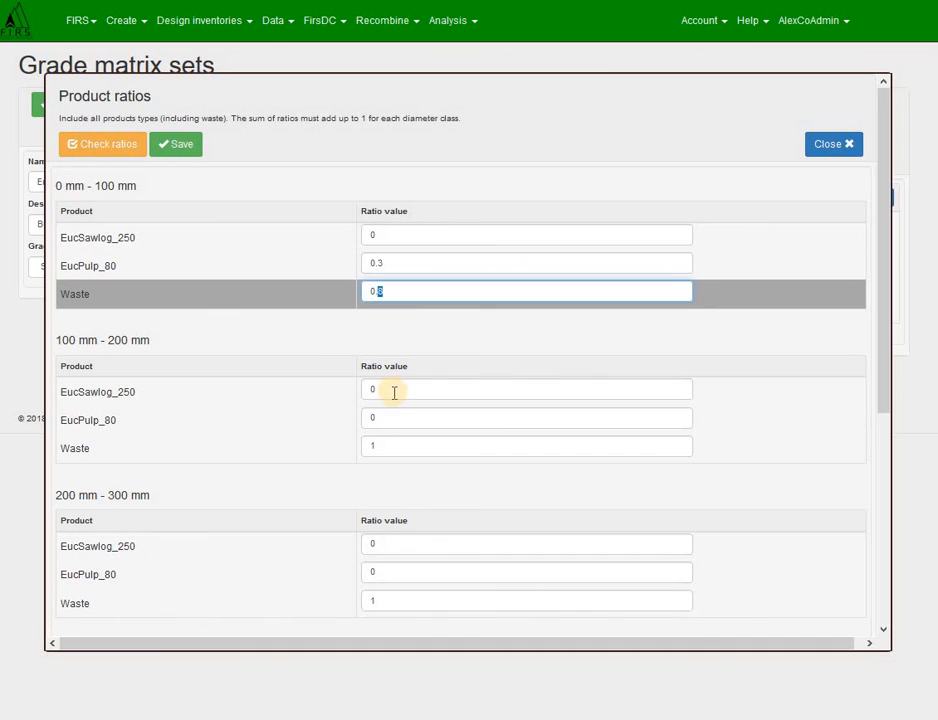
text(7)
Step: Set the 100–200 mm class ratios to 0.8 for EucPulp_80 and 0.2 for Waste
click(389, 388)
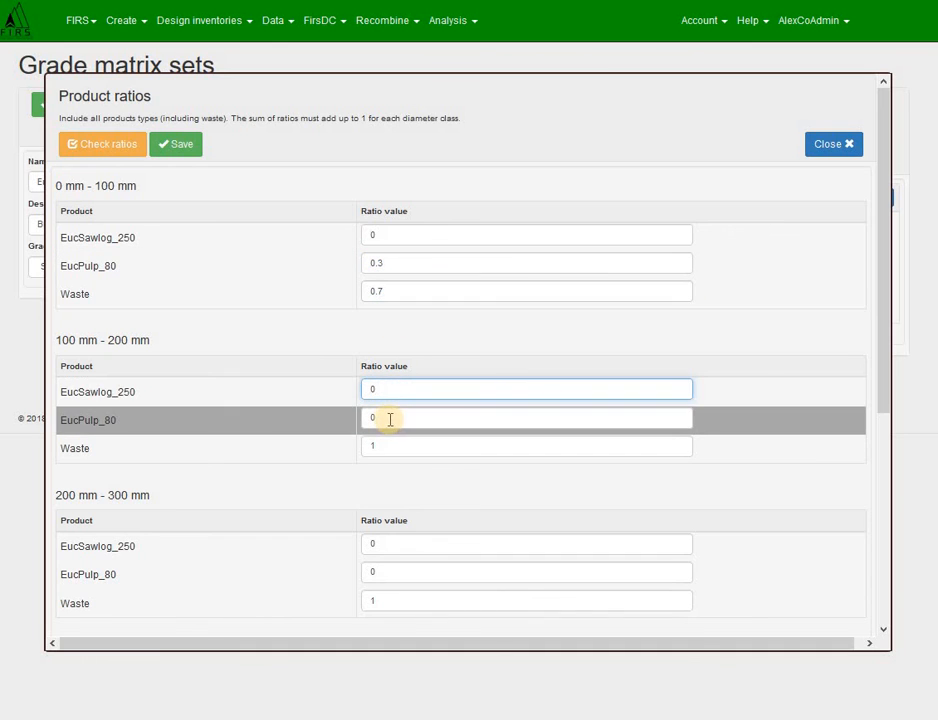
double_click(354, 415)
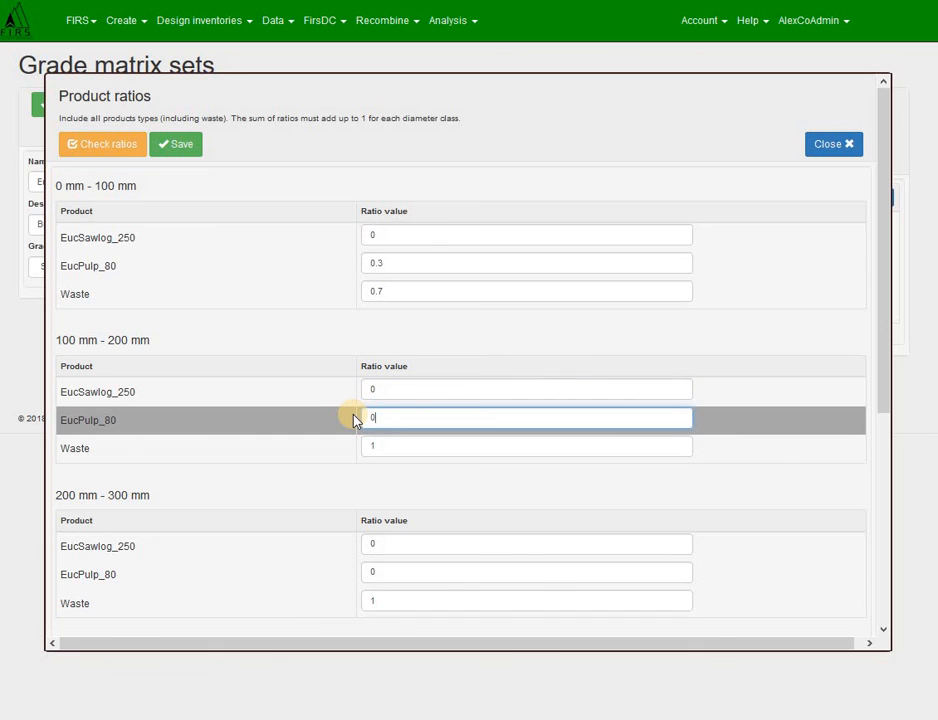
text(0.8)
drag(385, 448, 329, 449)
text(0.2)
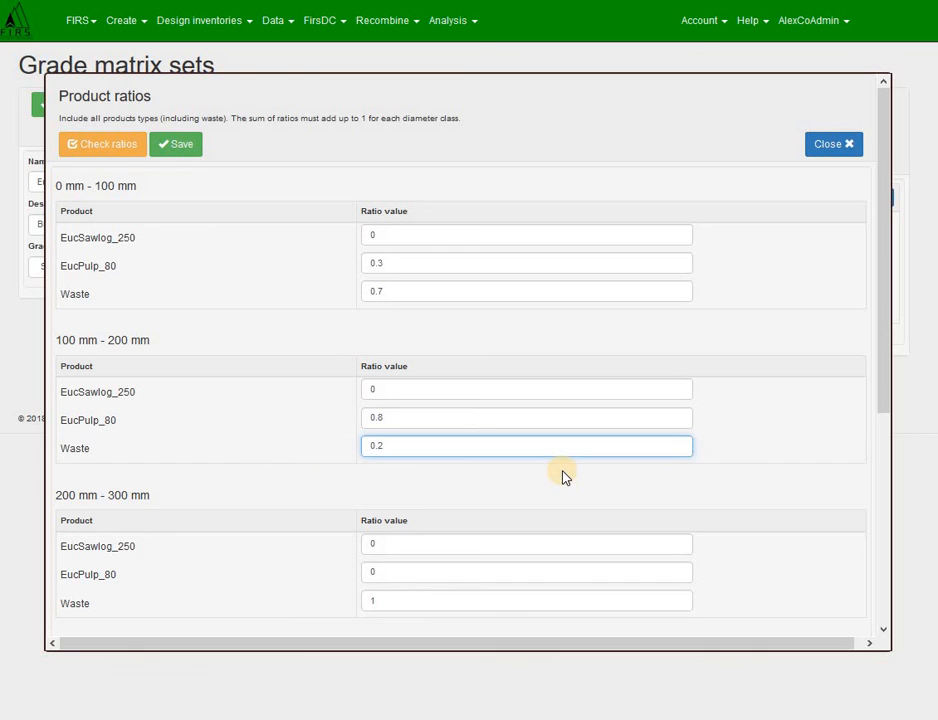
Step: Set the 200–300 mm class ratios to EucSawlog_250 0.25, EucPulp_80 0.6 and Waste 0.15
scroll(521, 454, down, 3)
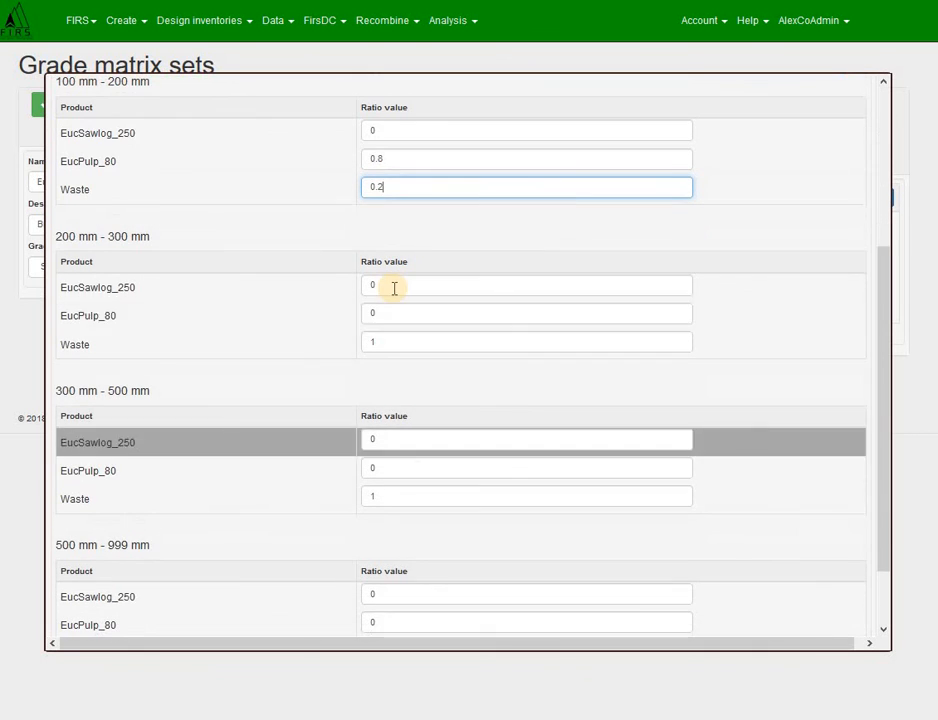
drag(392, 289, 351, 288)
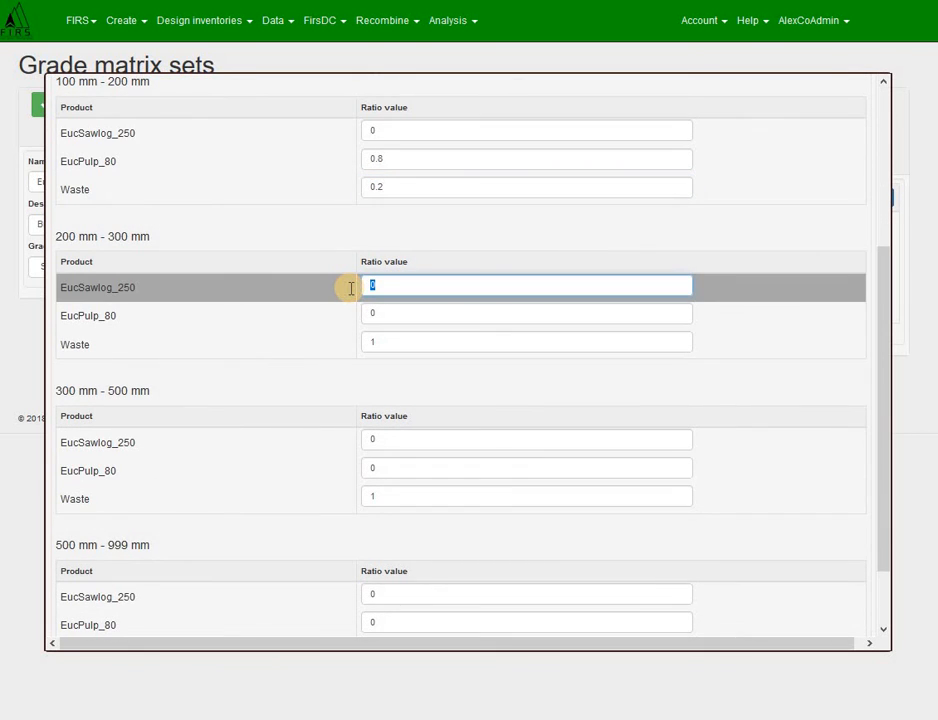
text(0.25)
click(388, 315)
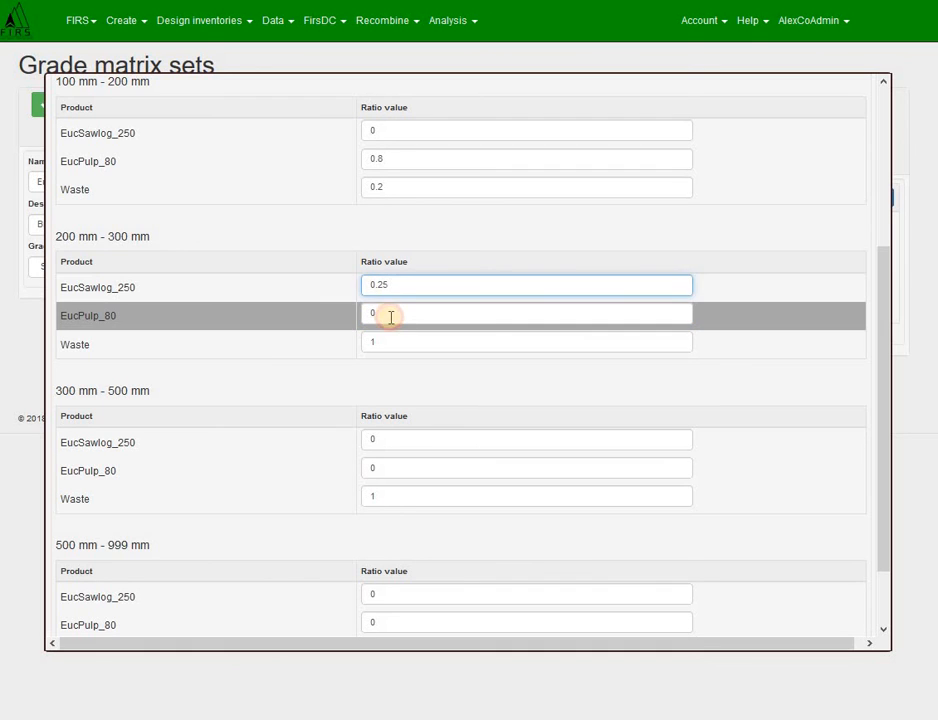
text(.)
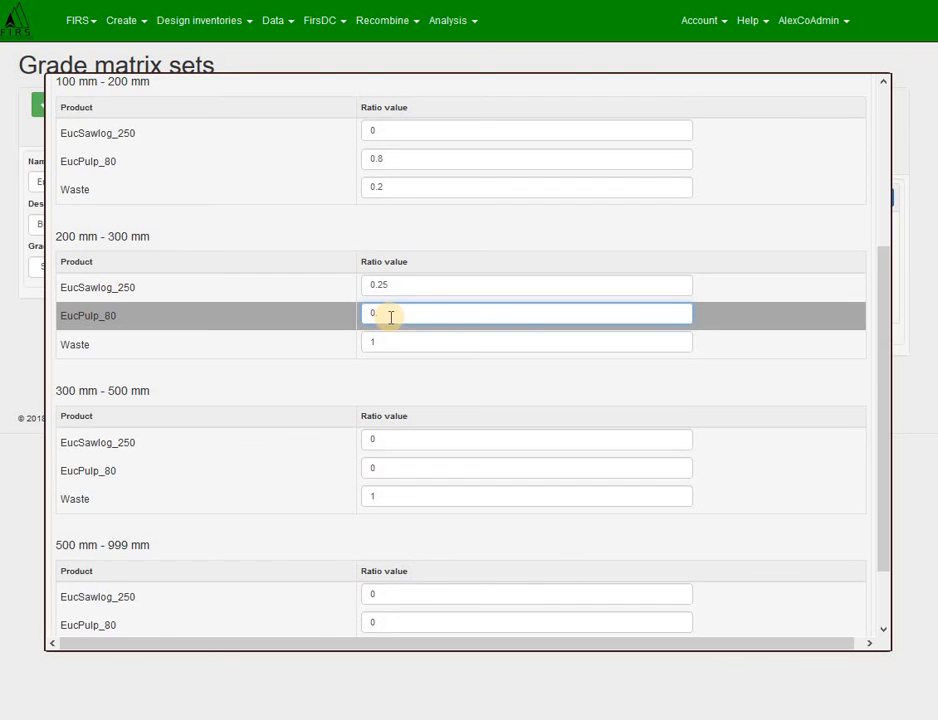
text(6)
click(397, 341)
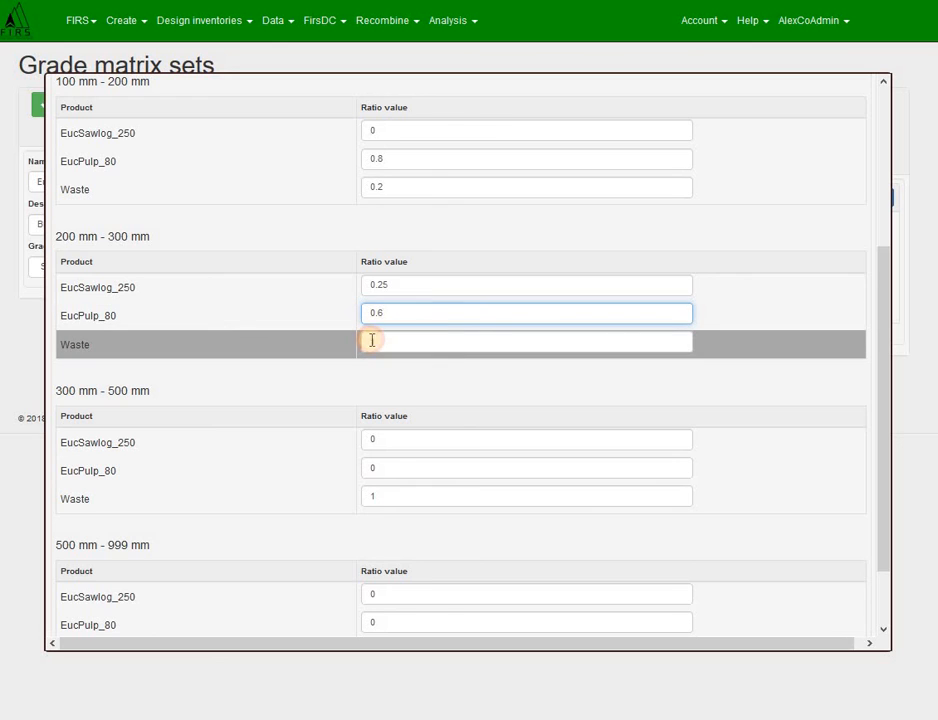
key(BackSpace)
text(0.15)
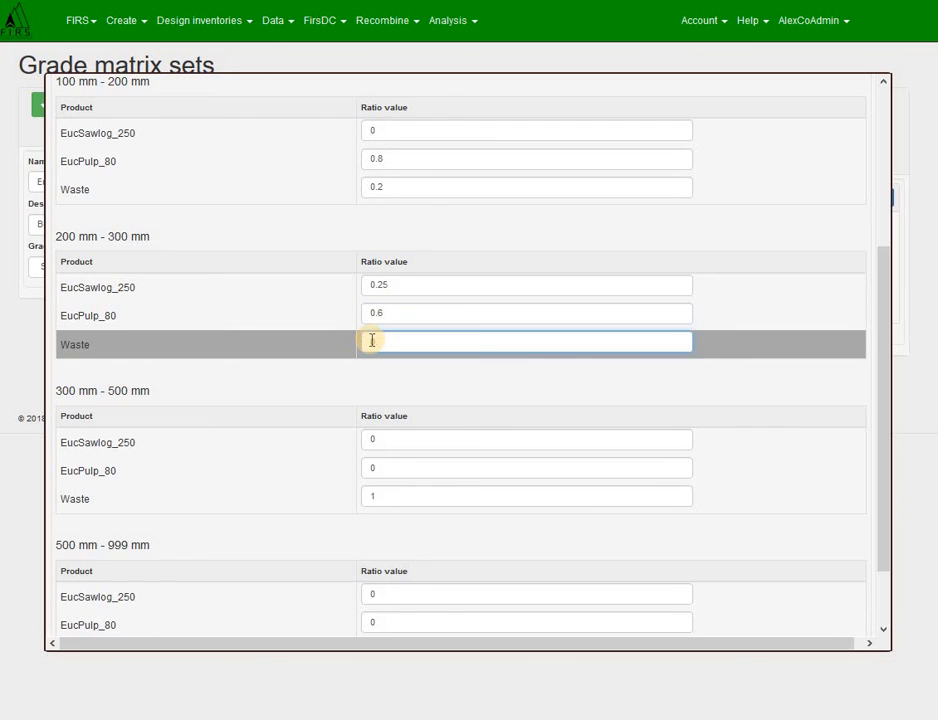
Step: Set the 300–500 mm class ratios to EucSawlog_250 0.6, EucPulp_80 0.3 and Waste 0.1
click(404, 442)
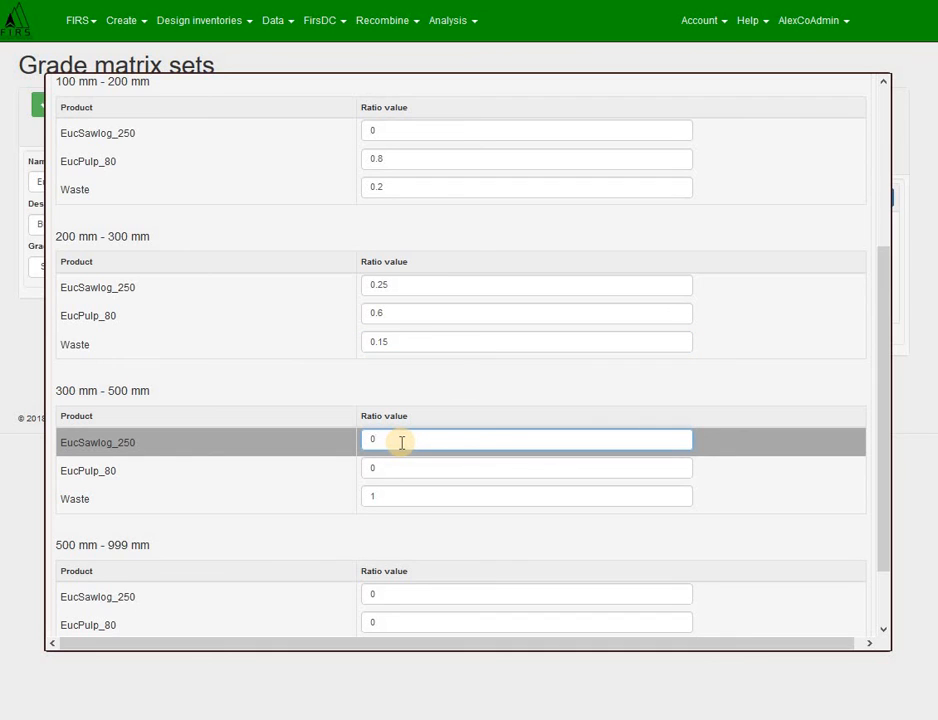
text(.6)
click(390, 471)
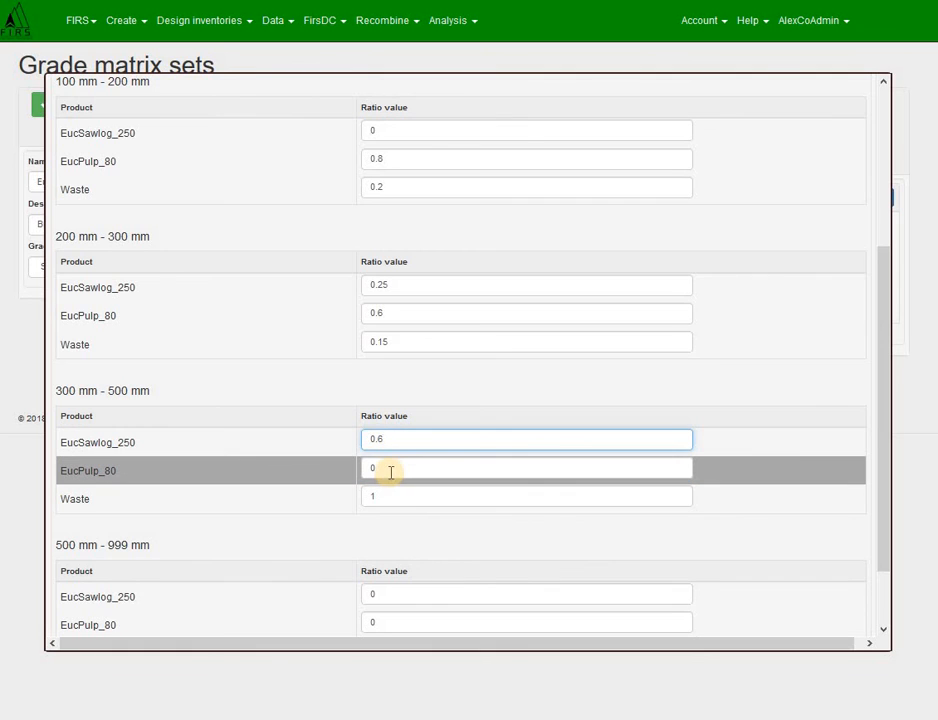
text(.)
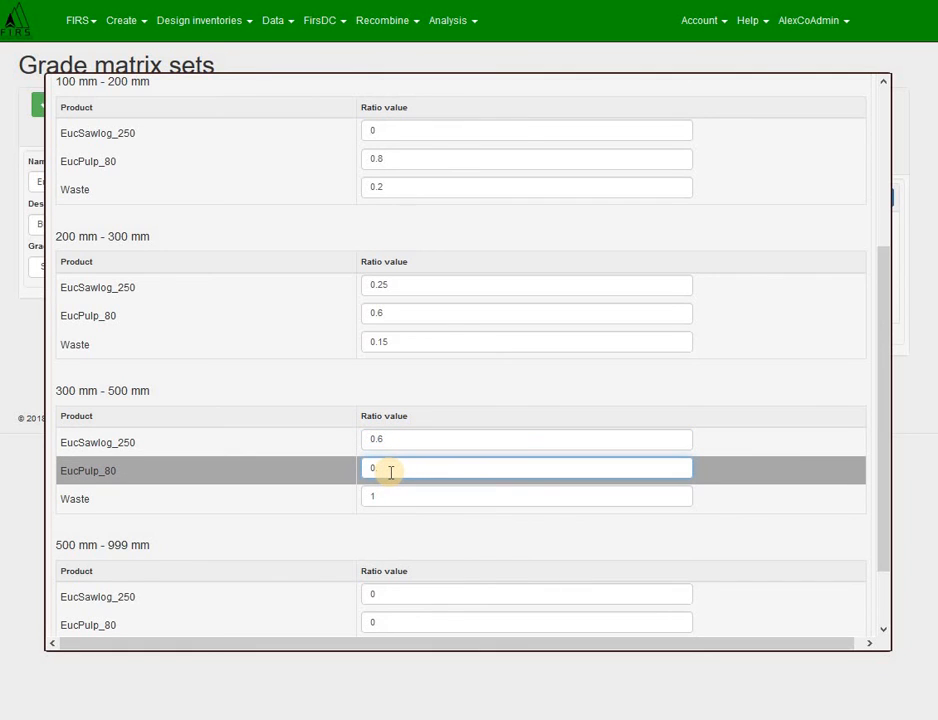
text(3)
key(Tab)
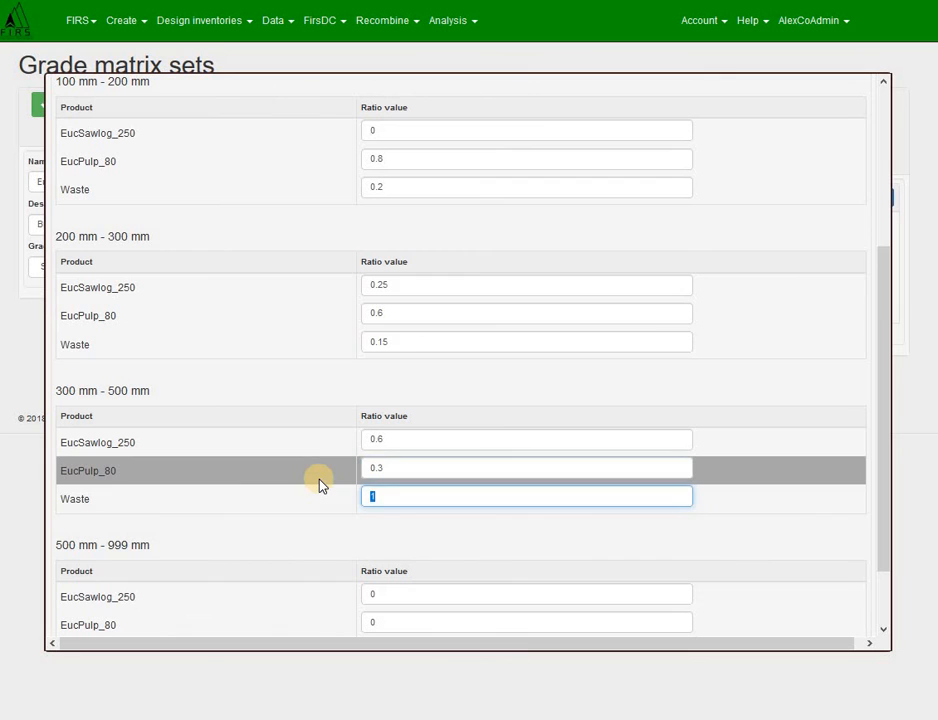
text(0.1)
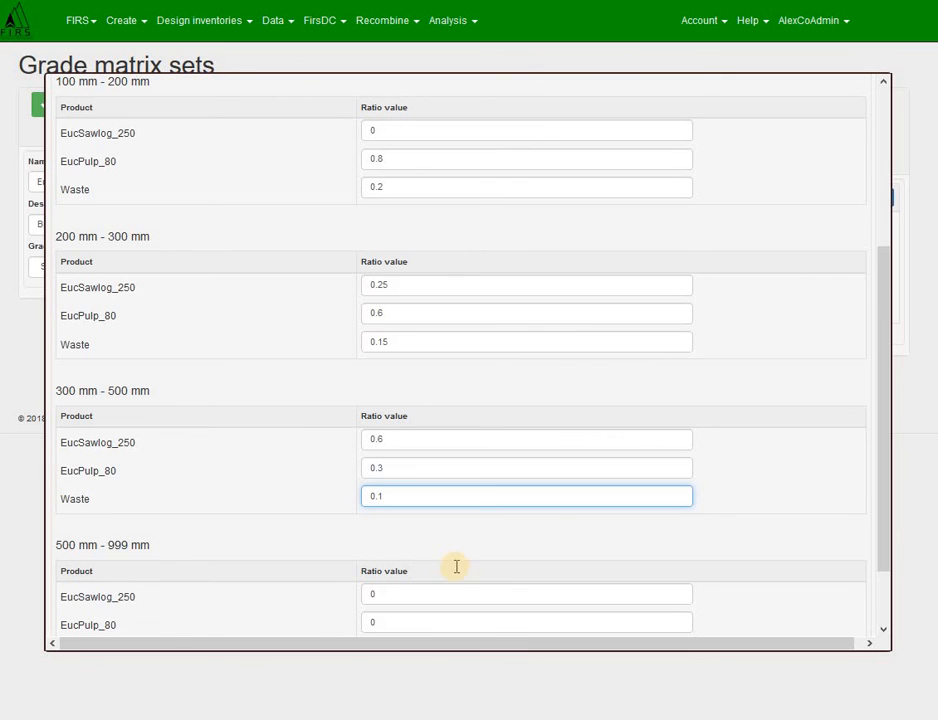
Step: Set the 500–999 mm class ratios to EucSawlog_250 0.7, EucPulp_80 0.25 and Waste 0.05
scroll(430, 535, down, 1)
click(400, 514)
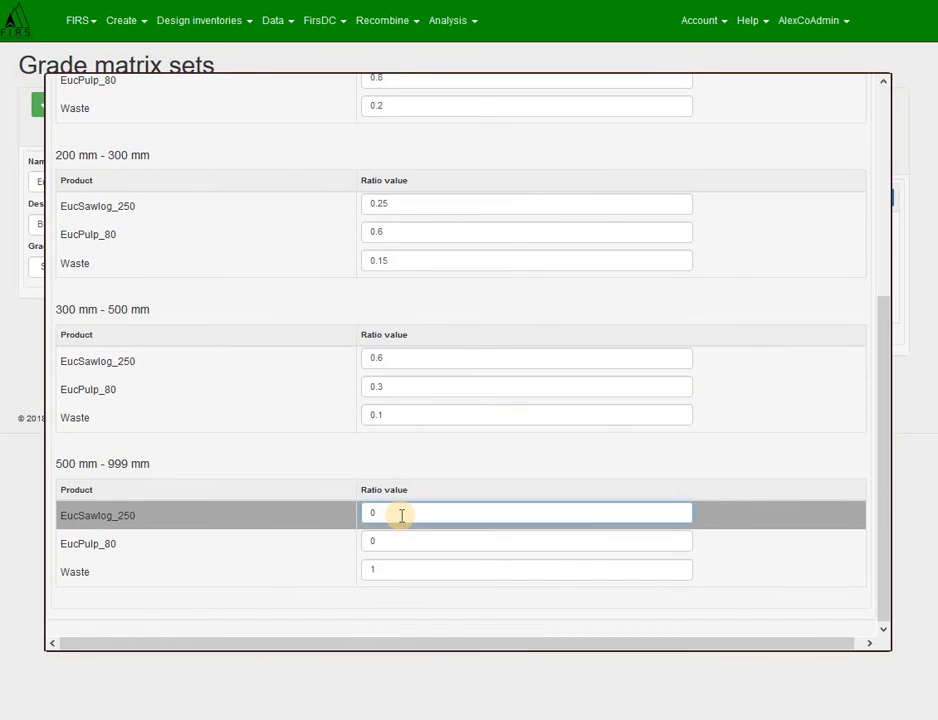
text(.7)
key(Tab)
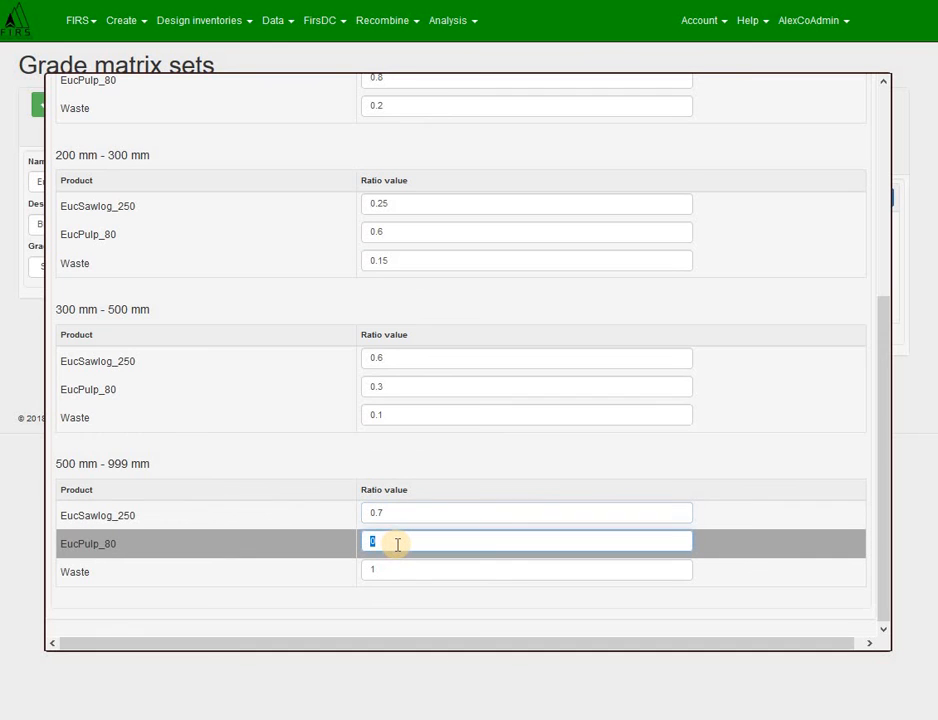
text(0.25)
key(Tab)
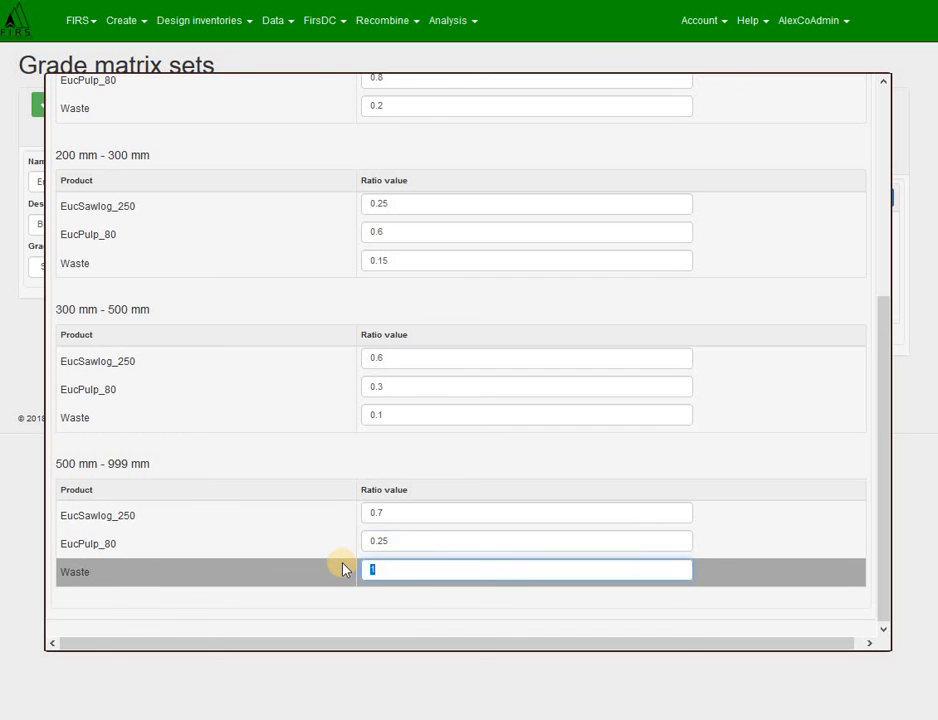
text(0.05)
Step: Check that the product ratios of every diameter class are valid and save them
scroll(260, 420, up, 10)
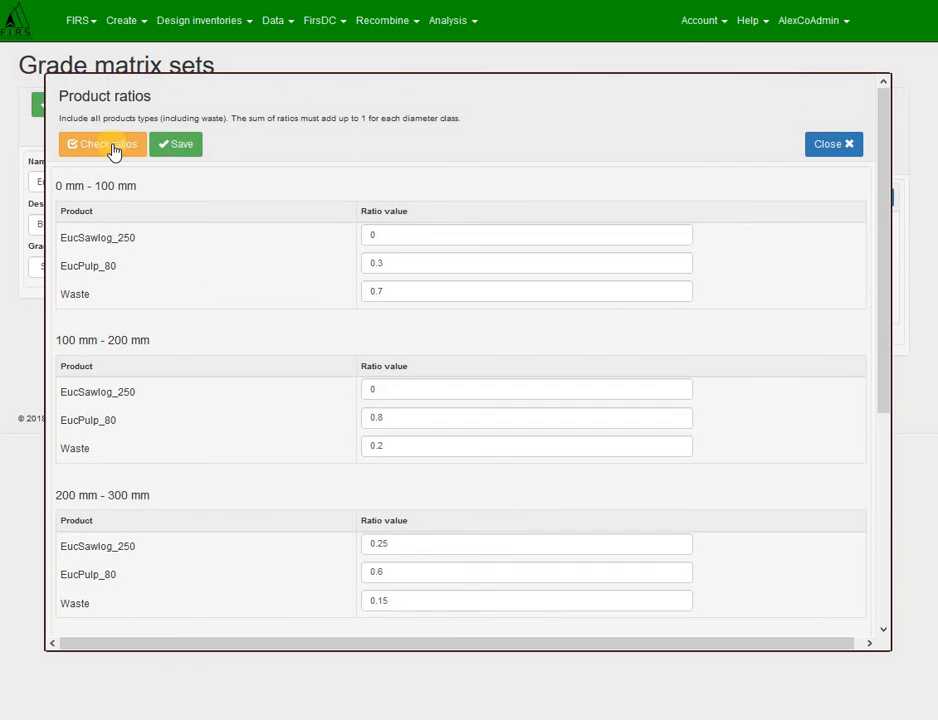
click(113, 148)
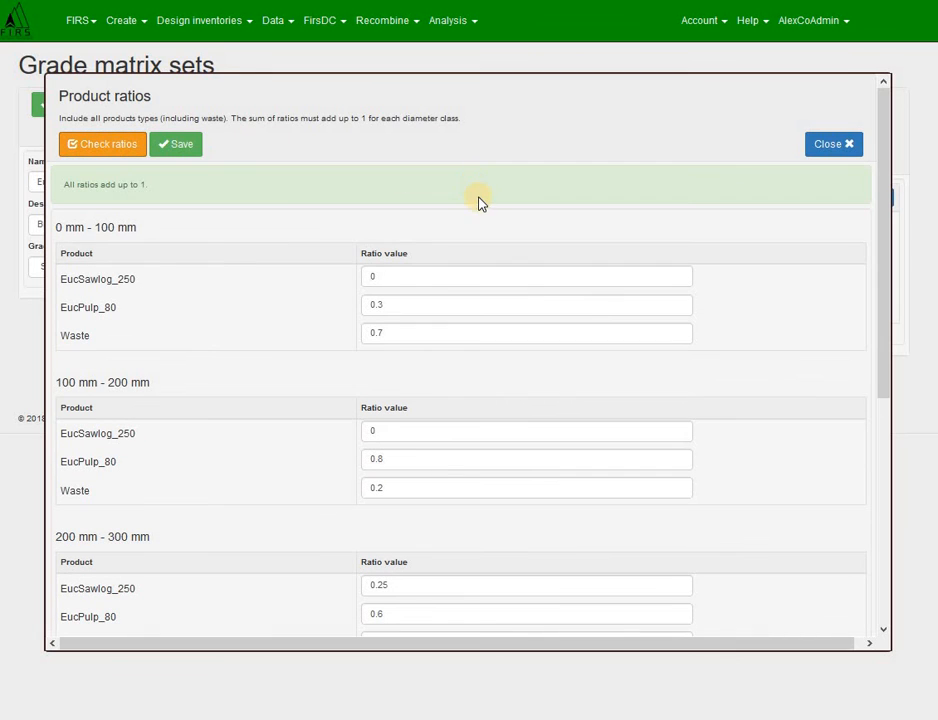
click(184, 149)
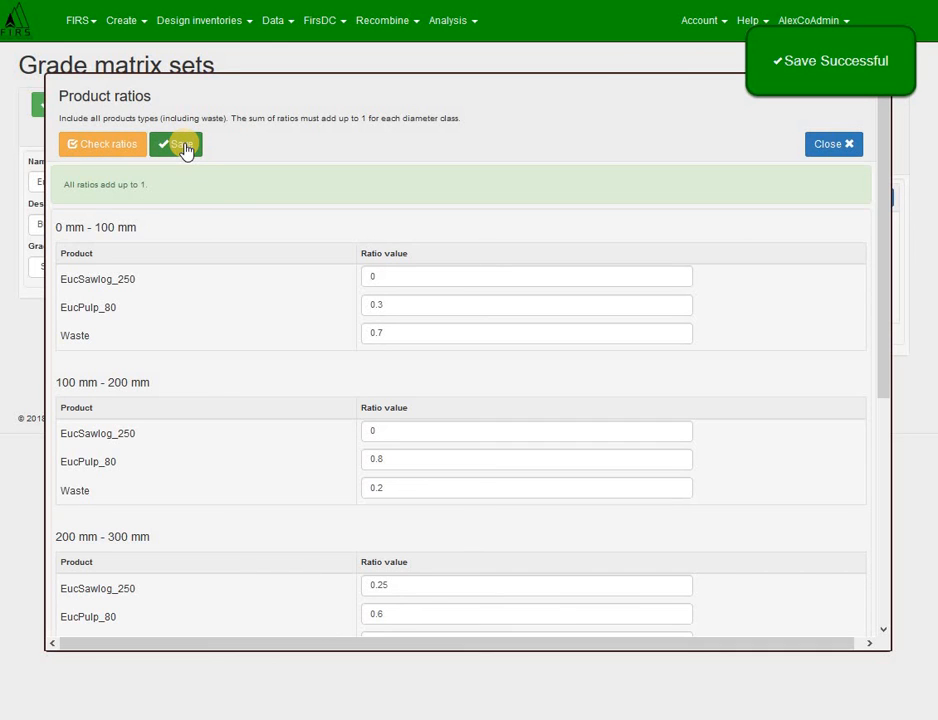
Step: Close the product ratios, save the grade matrix set and return to the list of sets
click(831, 148)
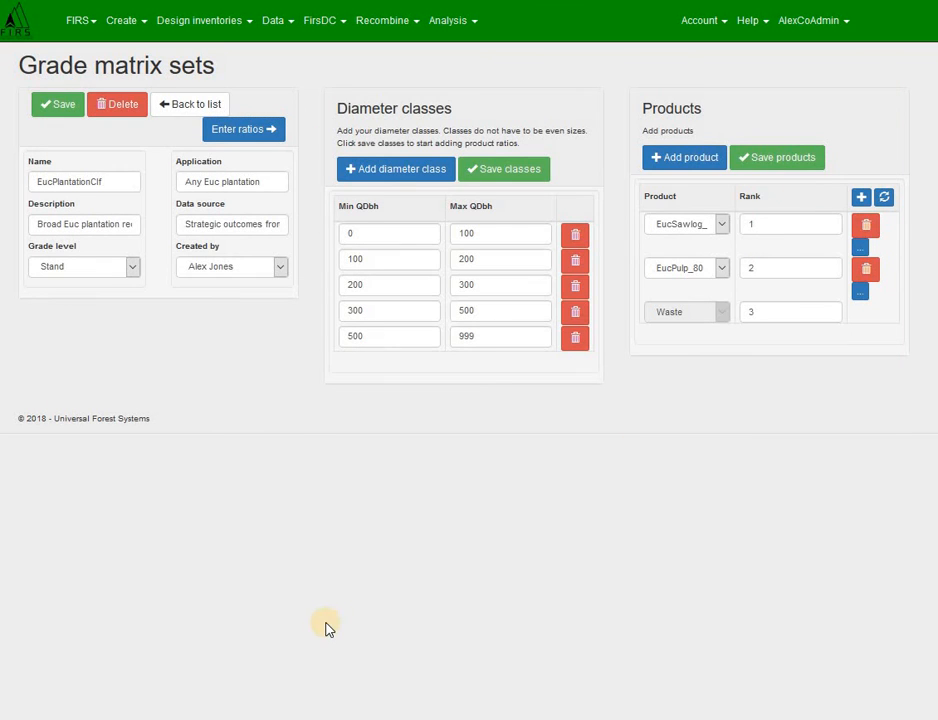
click(50, 108)
click(198, 105)
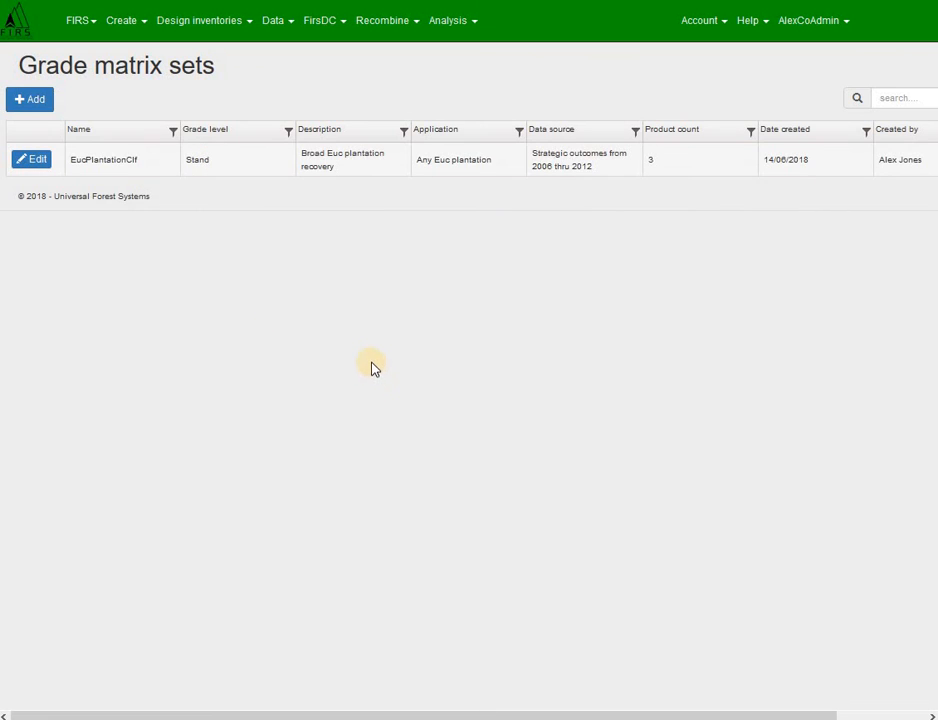